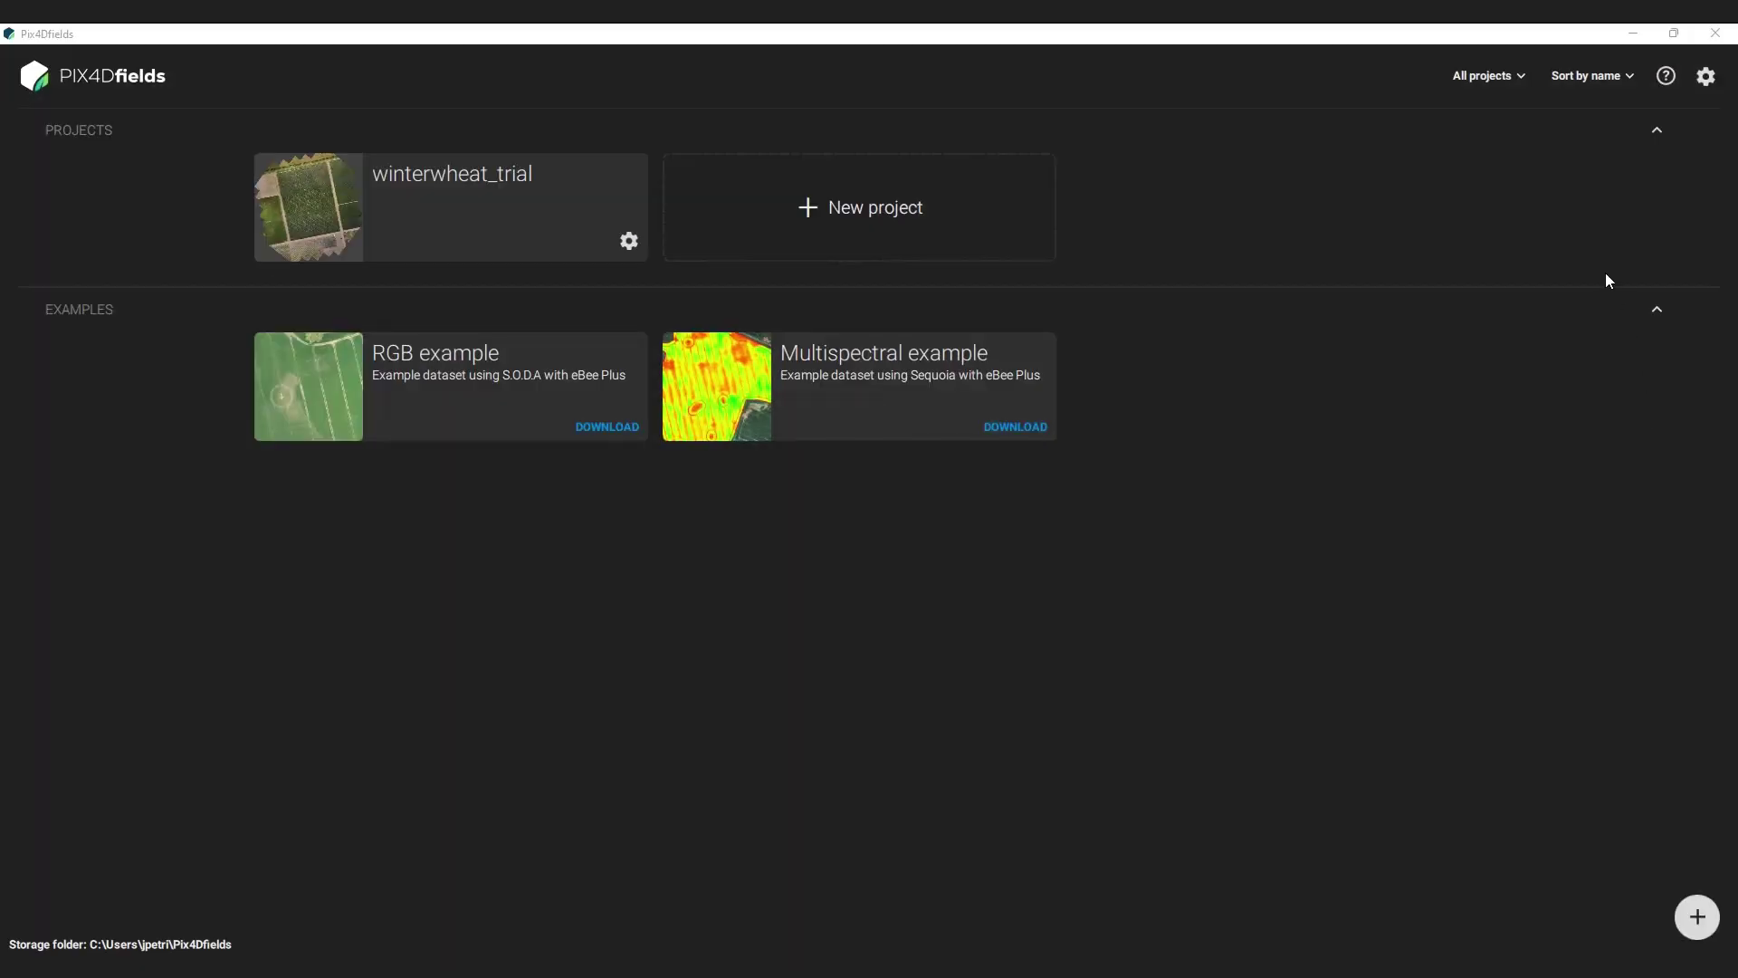
Close the Help and resources panel so the winterwheat_trial project view is clear
left_click(1662, 82)
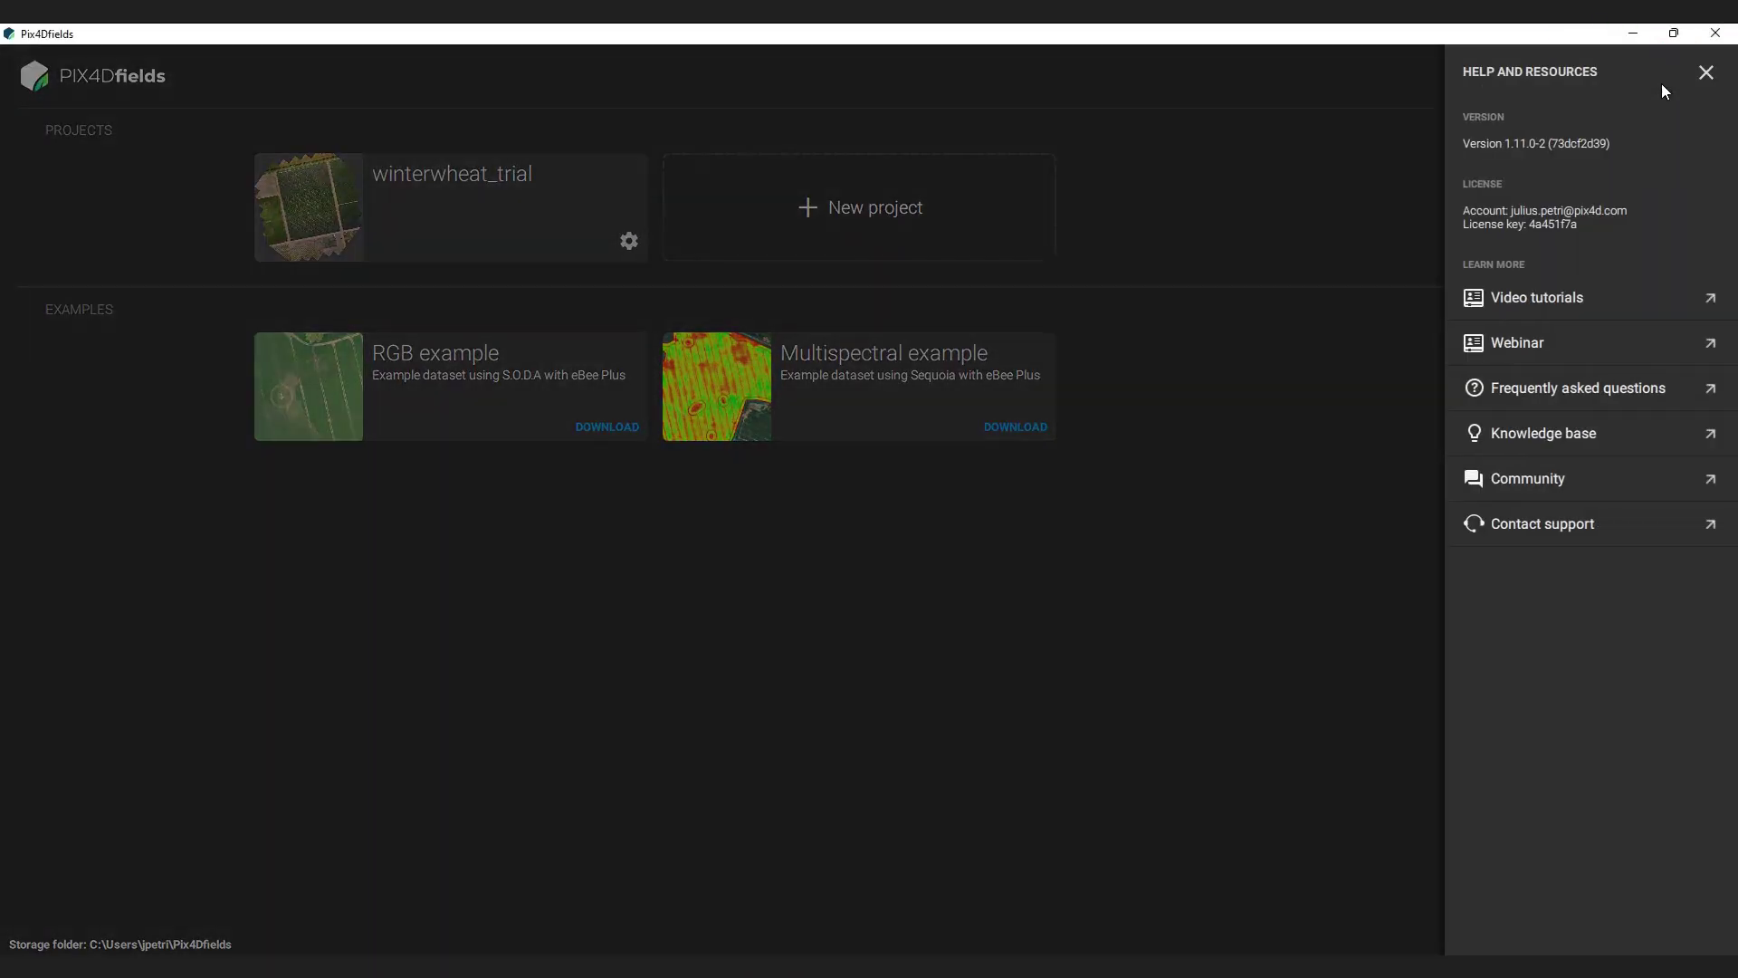
left_click(1704, 78)
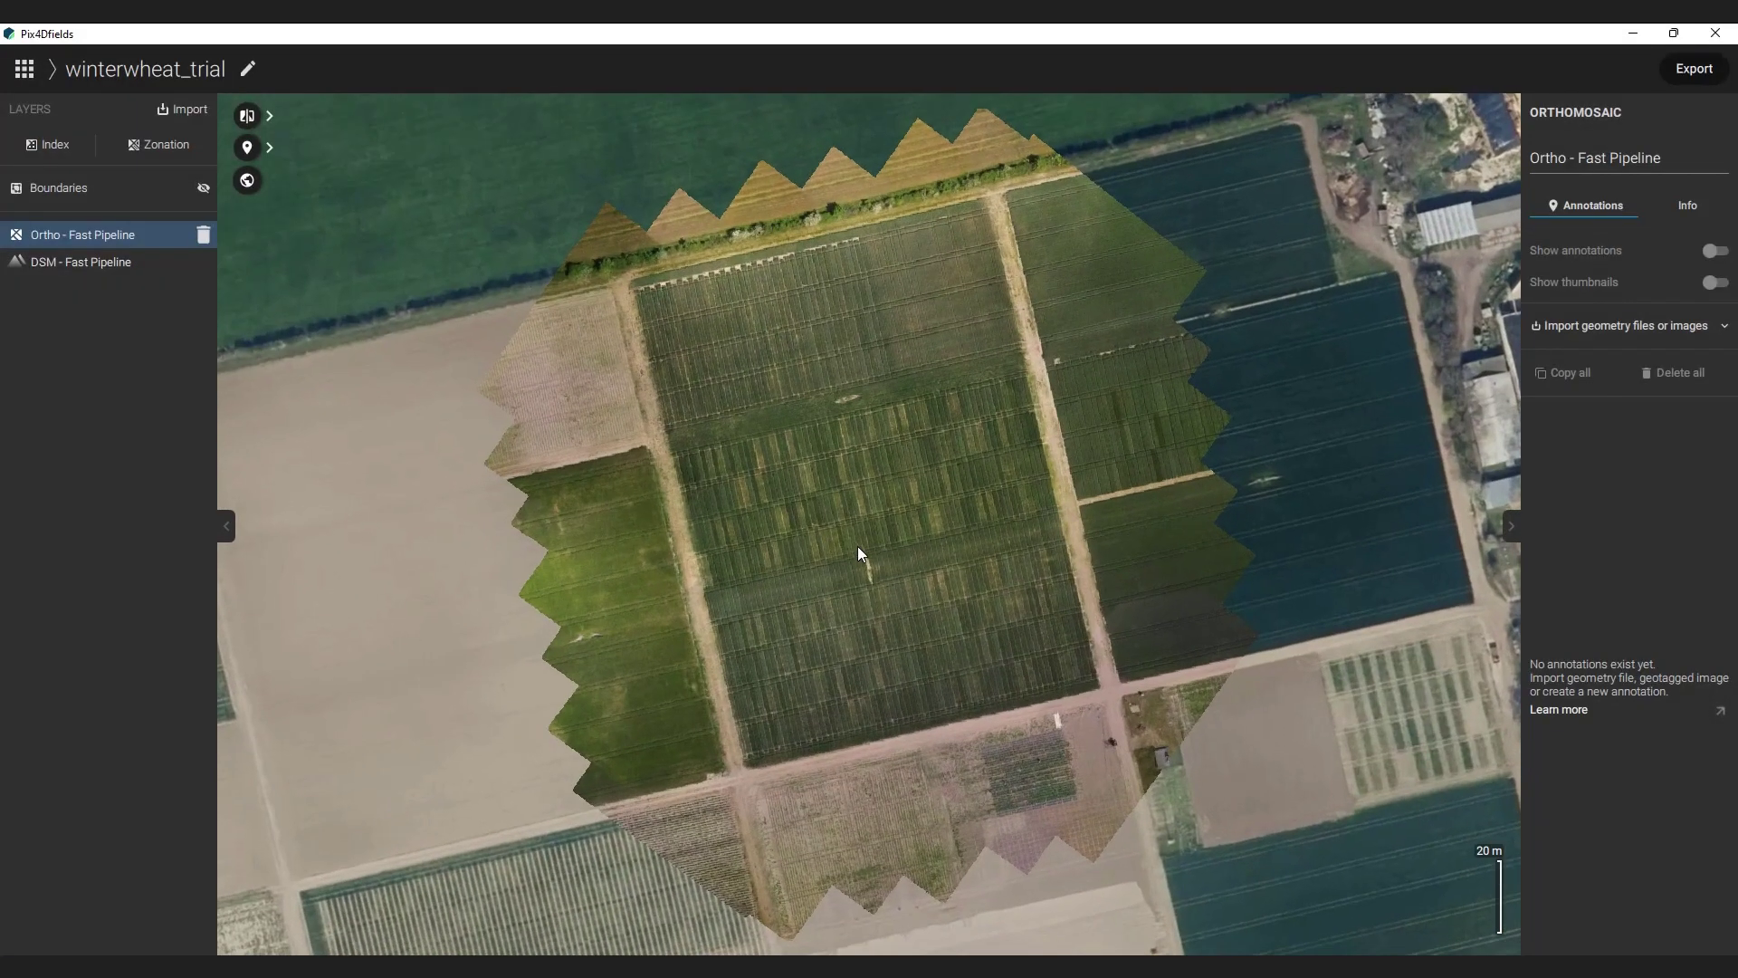
left_click_drag(860, 547, 838, 519)
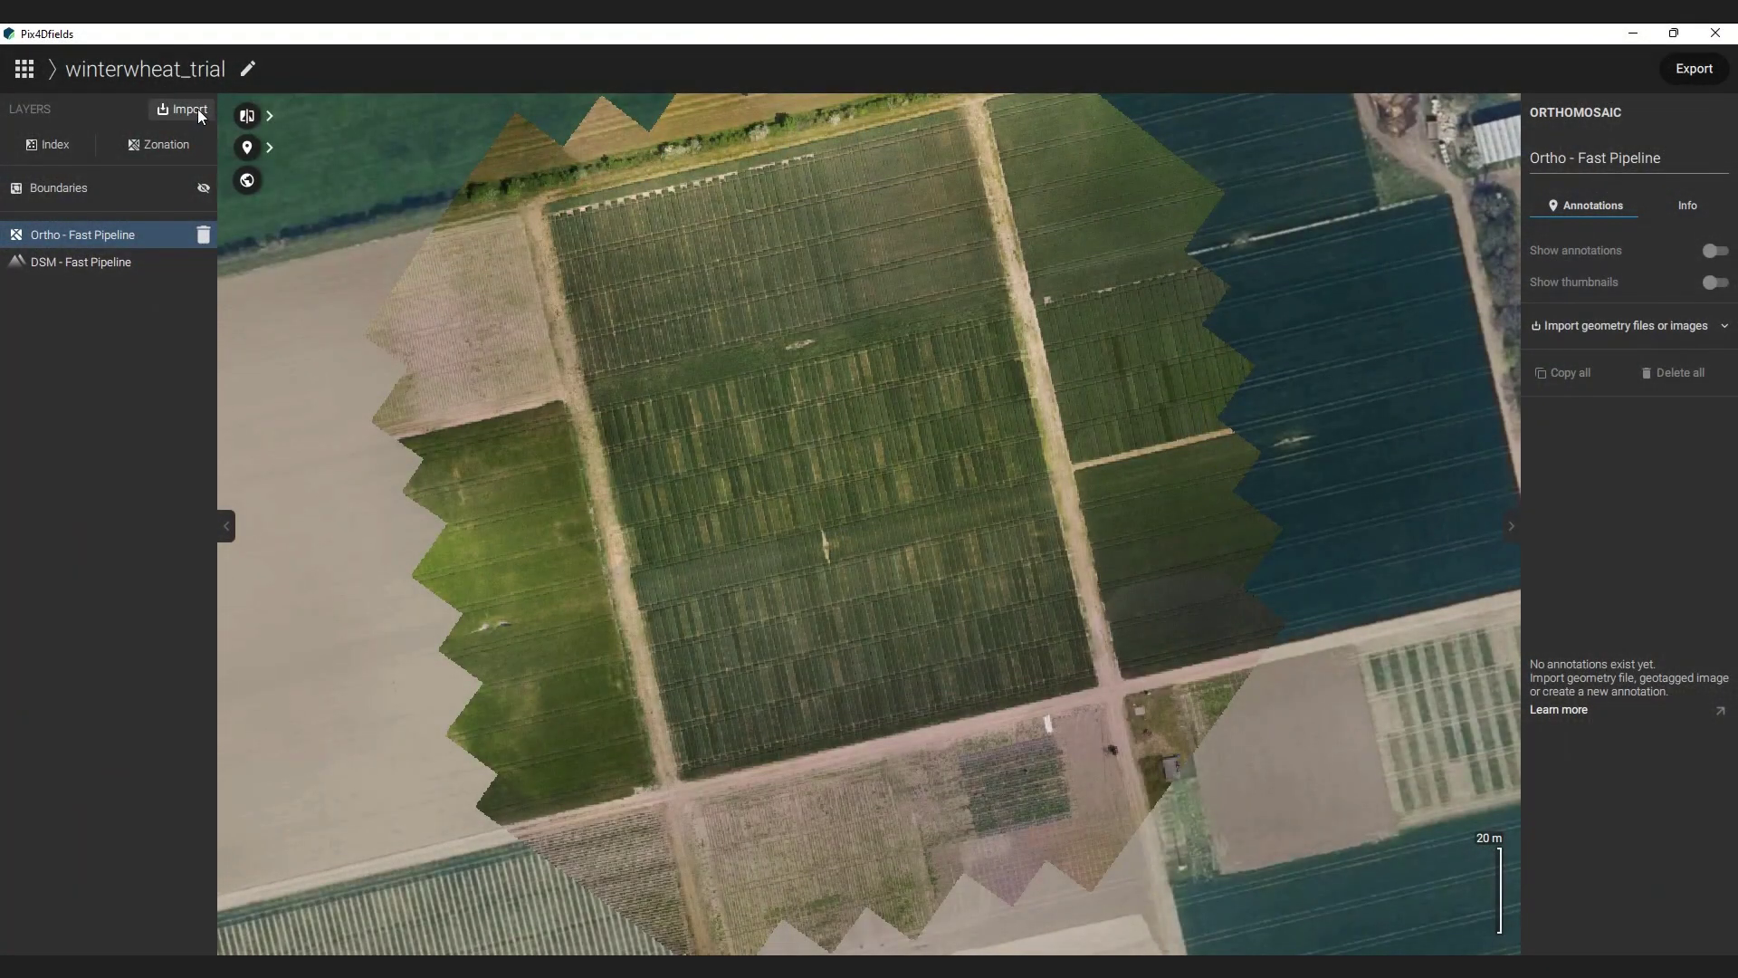
left_click(200, 110)
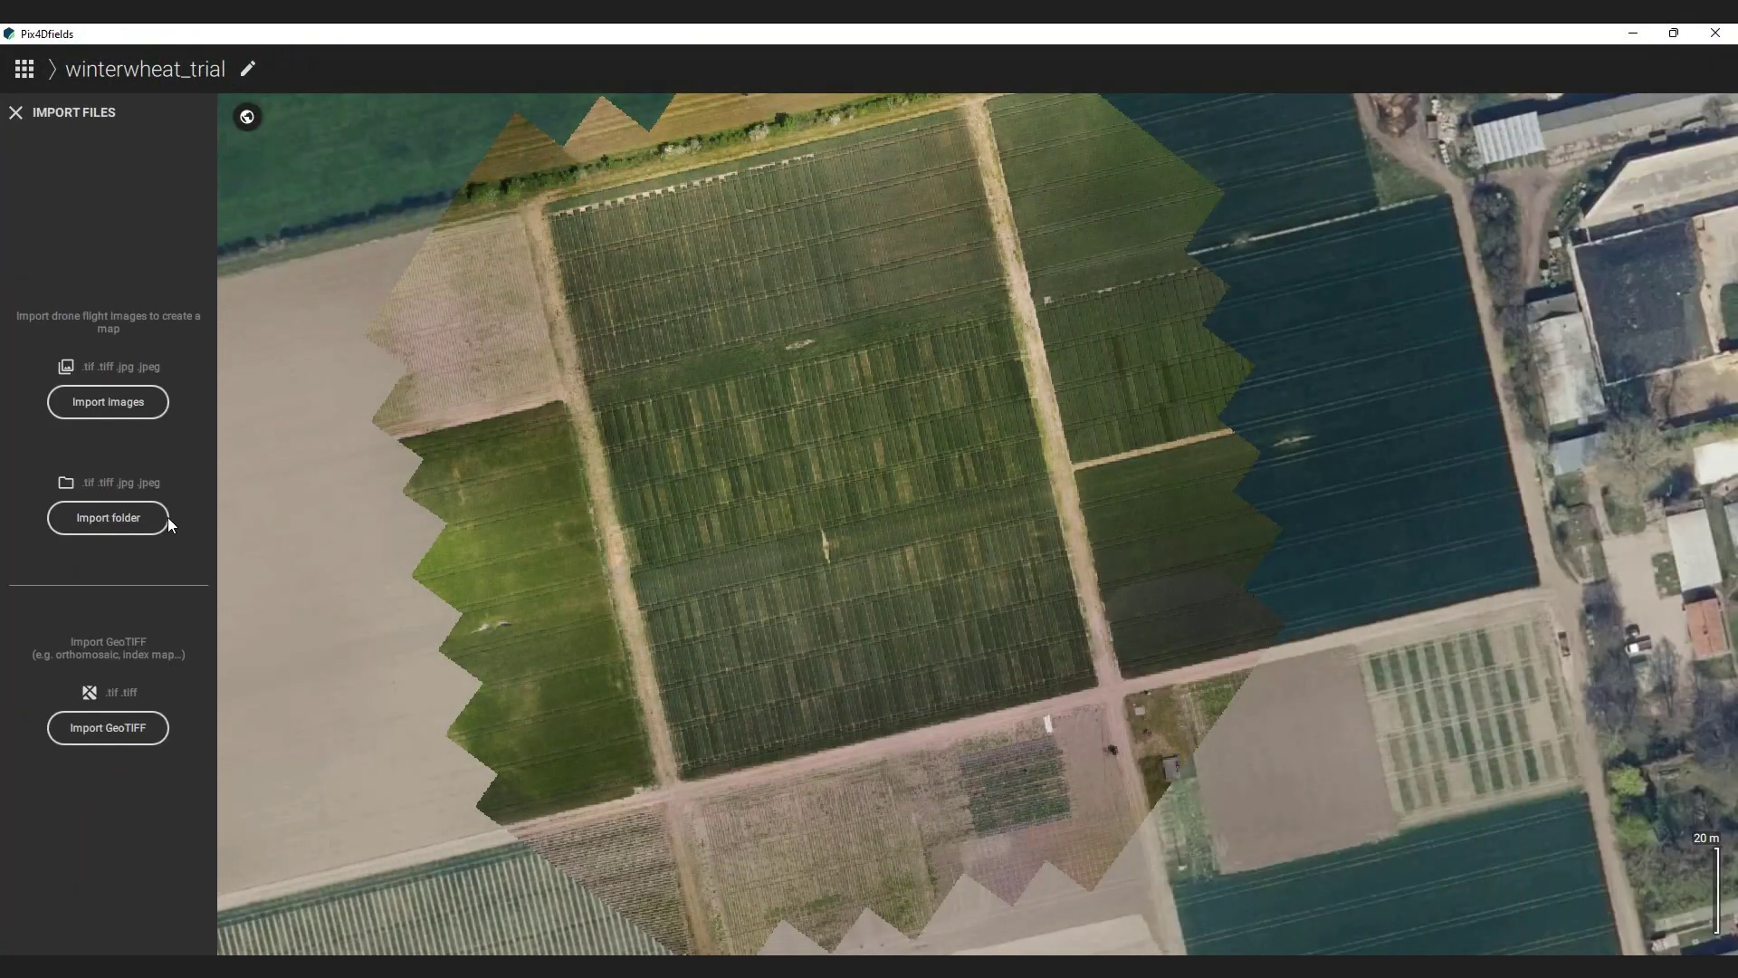
Import the dataset folder of drone images using Import folder
left_click(154, 518)
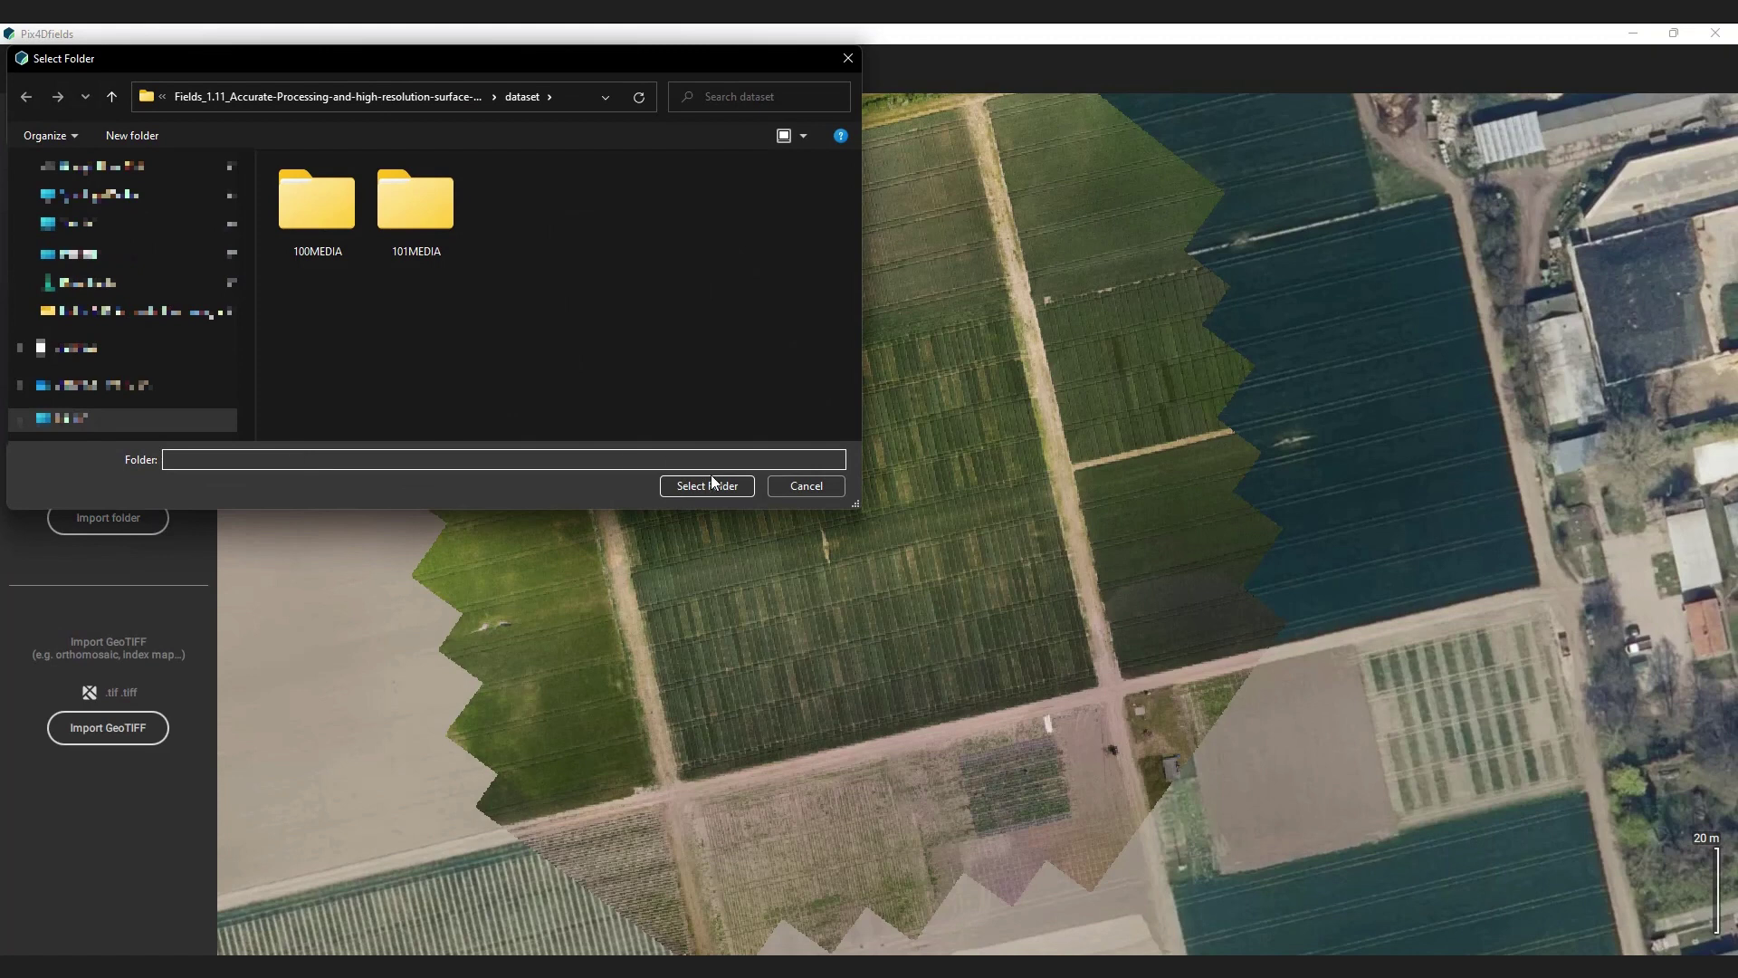
left_click(709, 486)
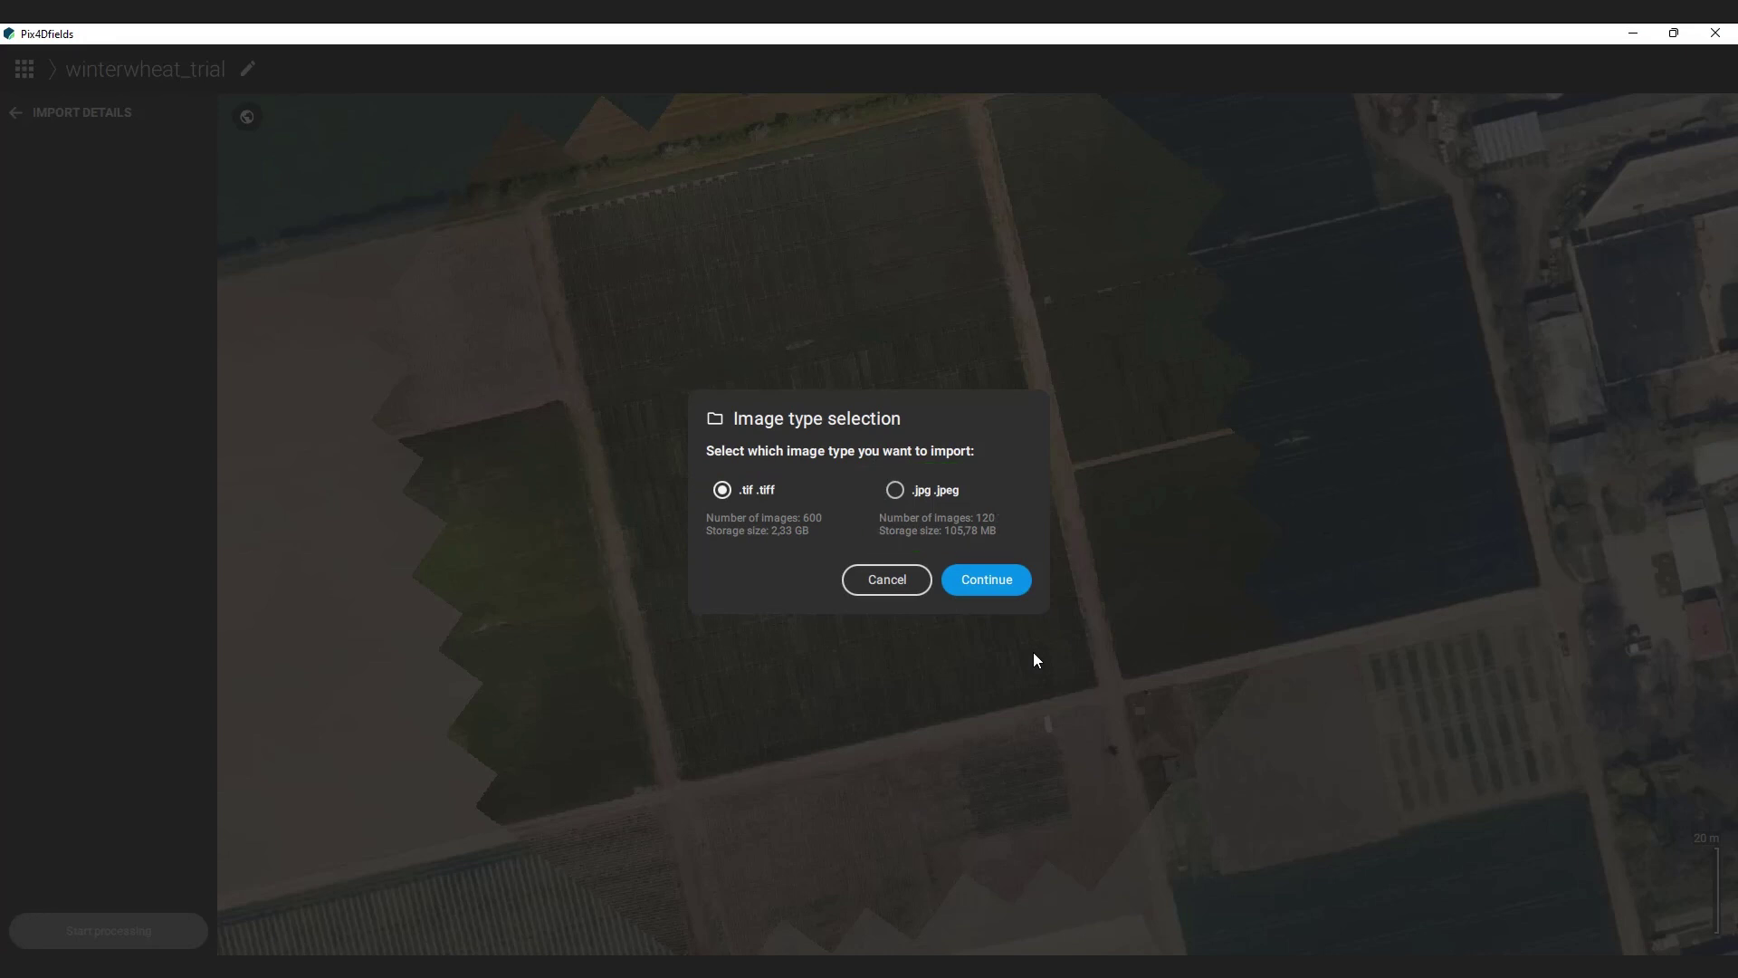
Import the 120 .jpg images (105,78 MB) instead of the .tif set
left_click(897, 490)
left_click(981, 579)
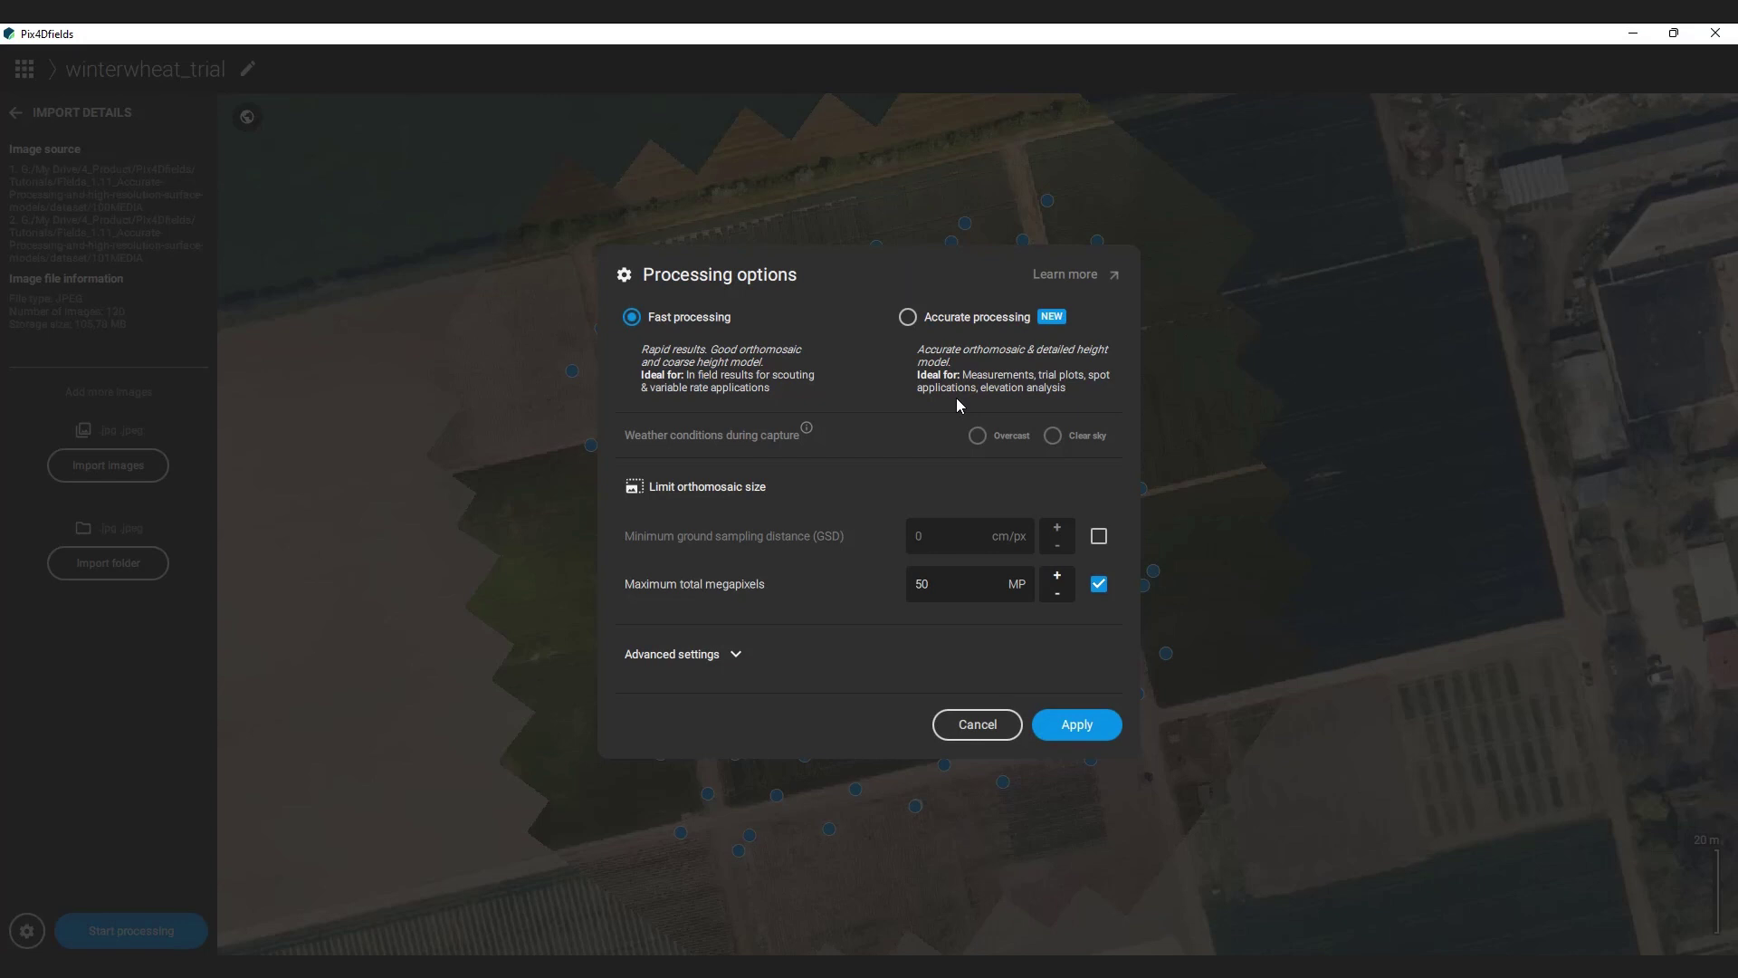
Apply Accurate processing with no megapixel limit after reviewing the Advanced settings
left_click(956, 399)
left_click(736, 654)
mouse_move(1116, 393)
left_mouse_down()
mouse_move(1087, 528)
mouse_move(1118, 536)
left_mouse_up()
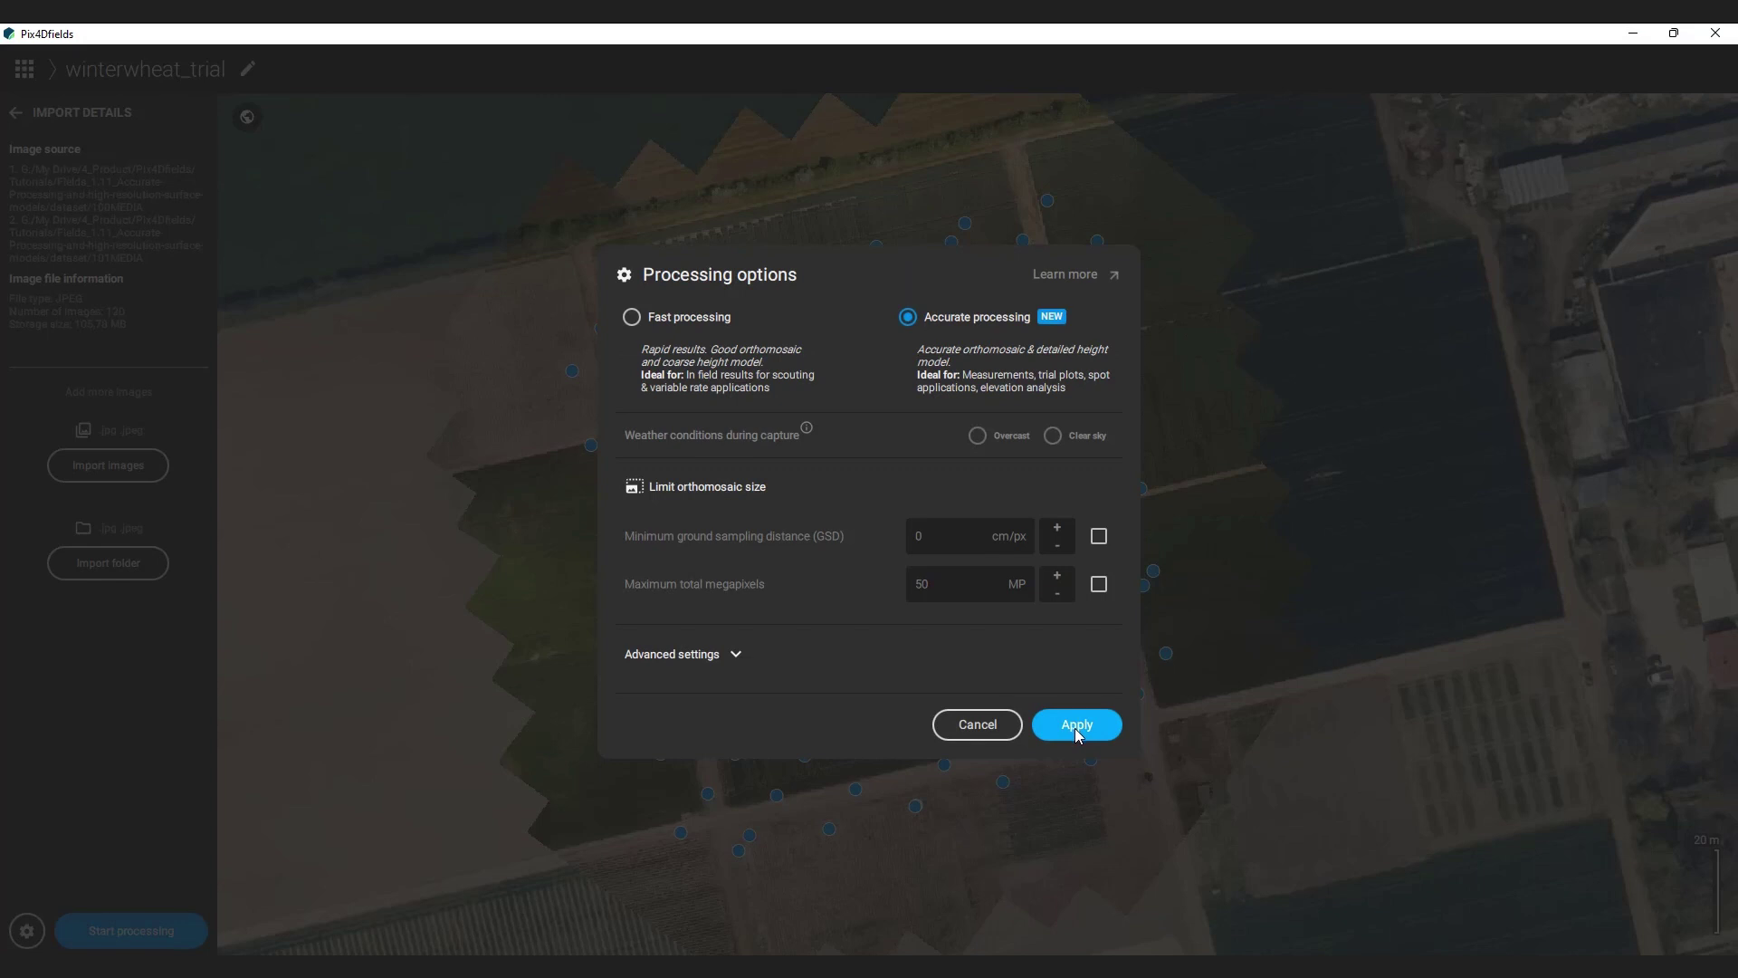
left_click(1075, 731)
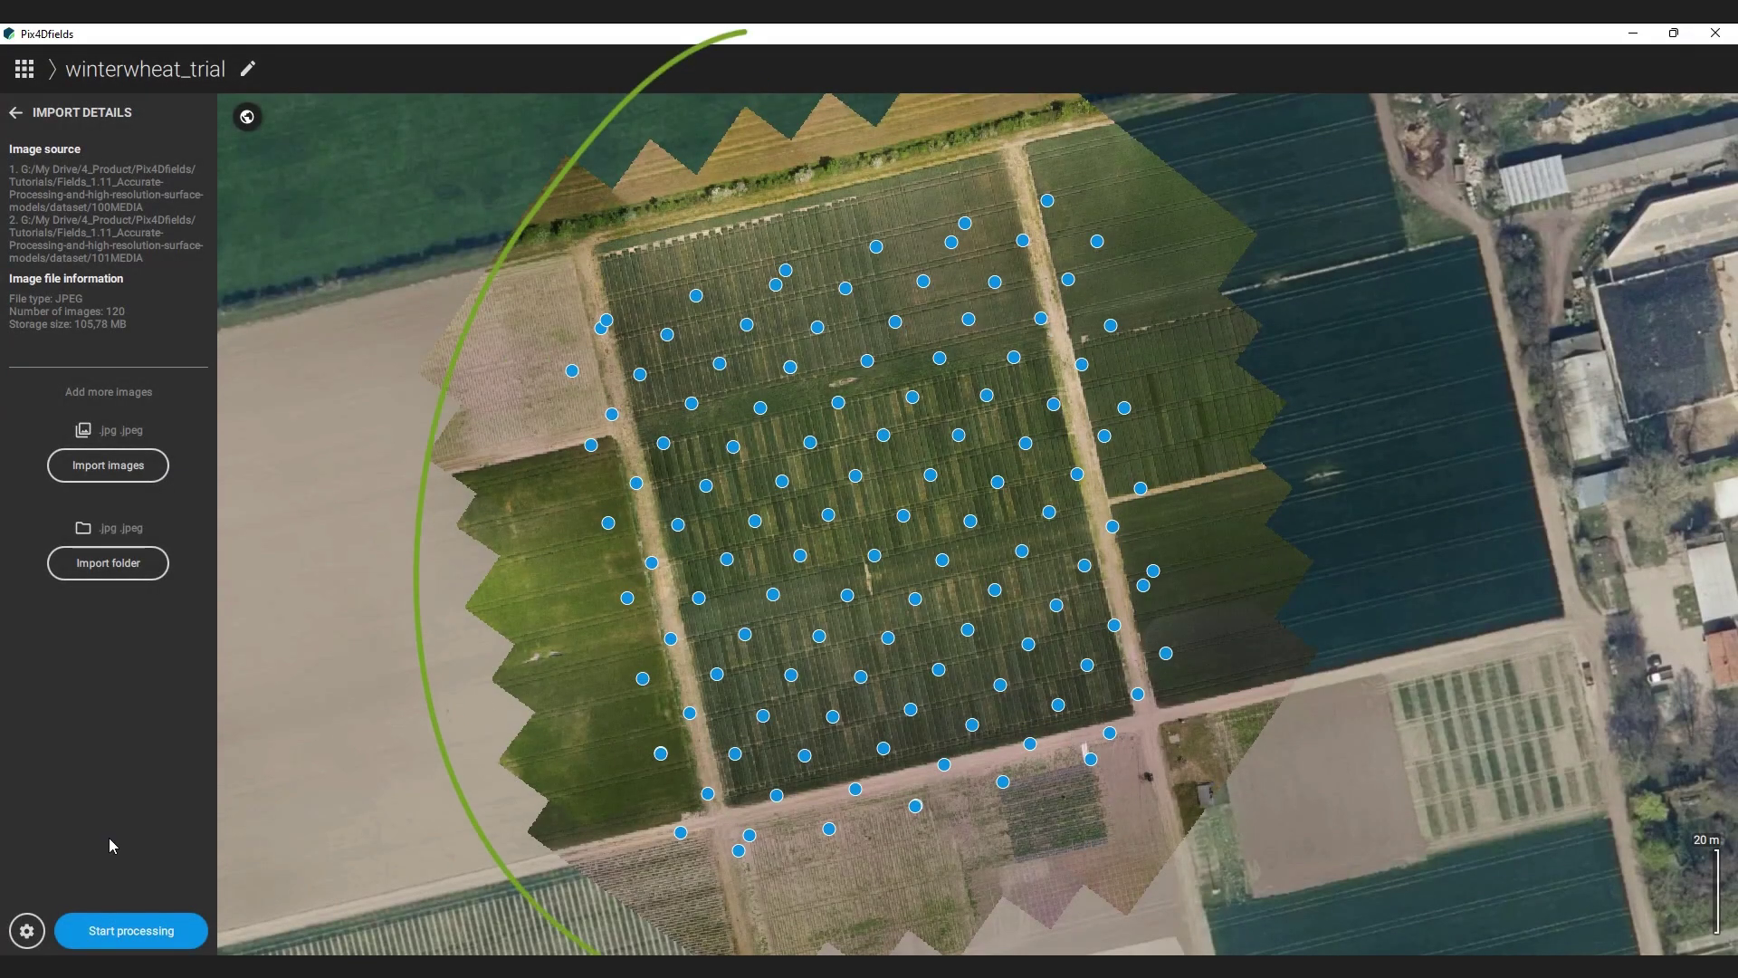
Process the images to generate the Ortho - Accurate and DSM - Accurate layers
left_click(175, 939)
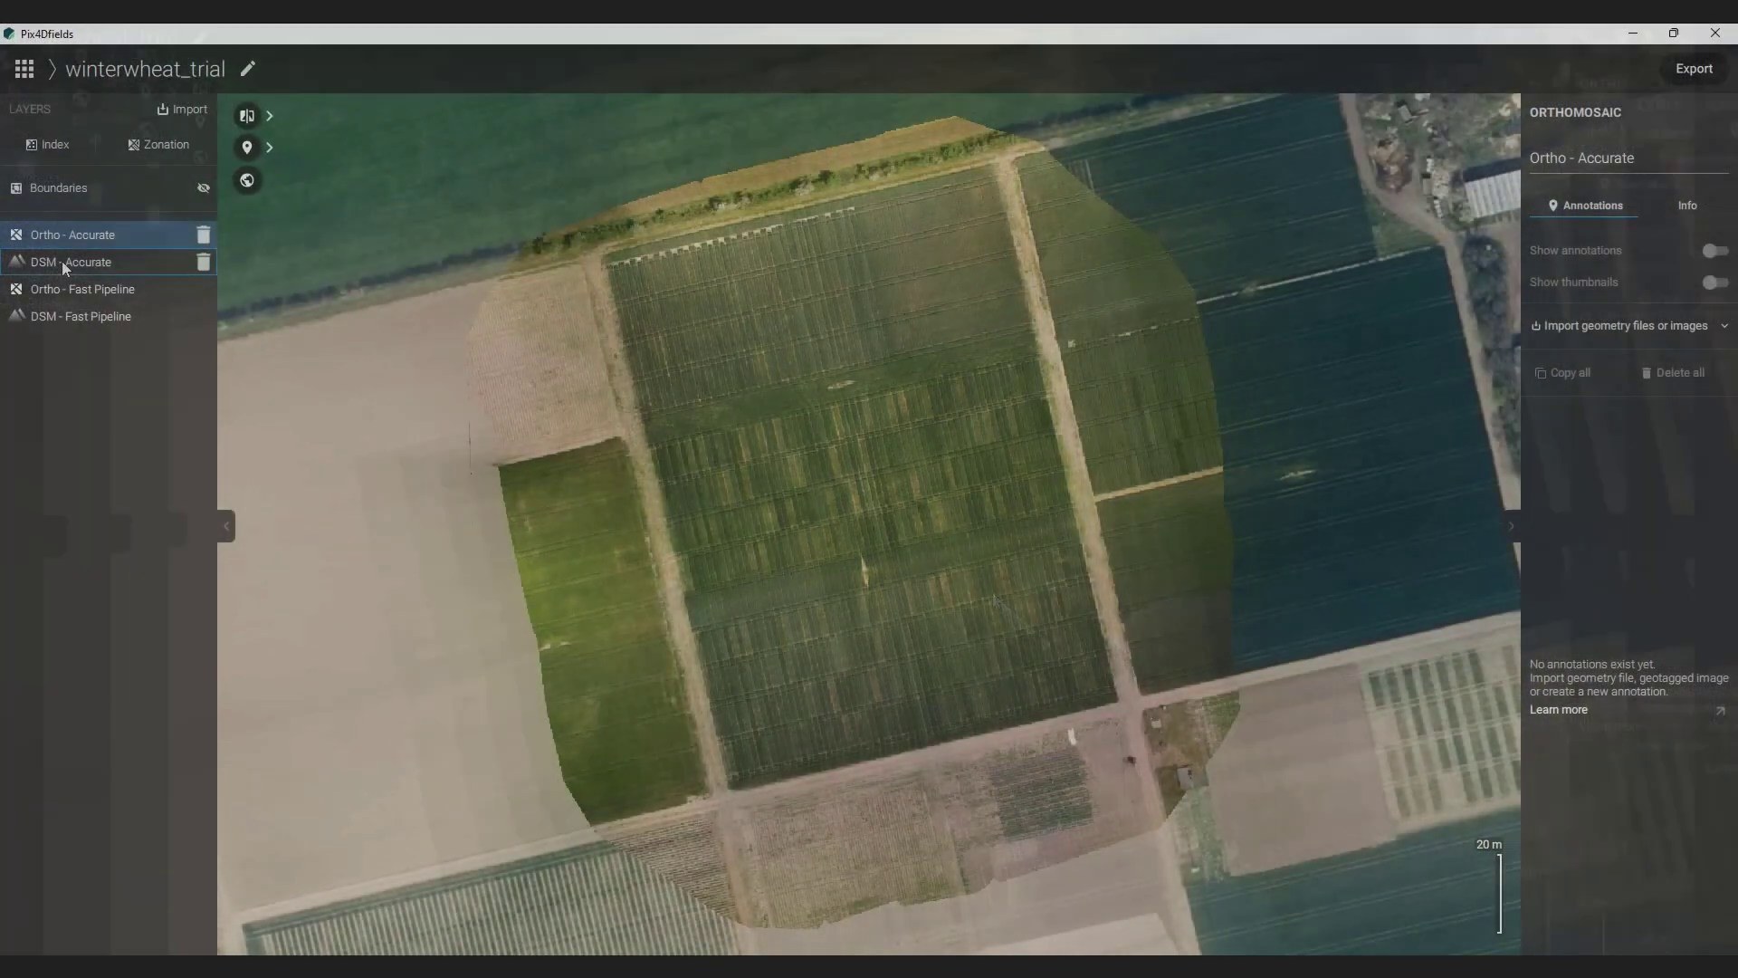
left_click(61, 260)
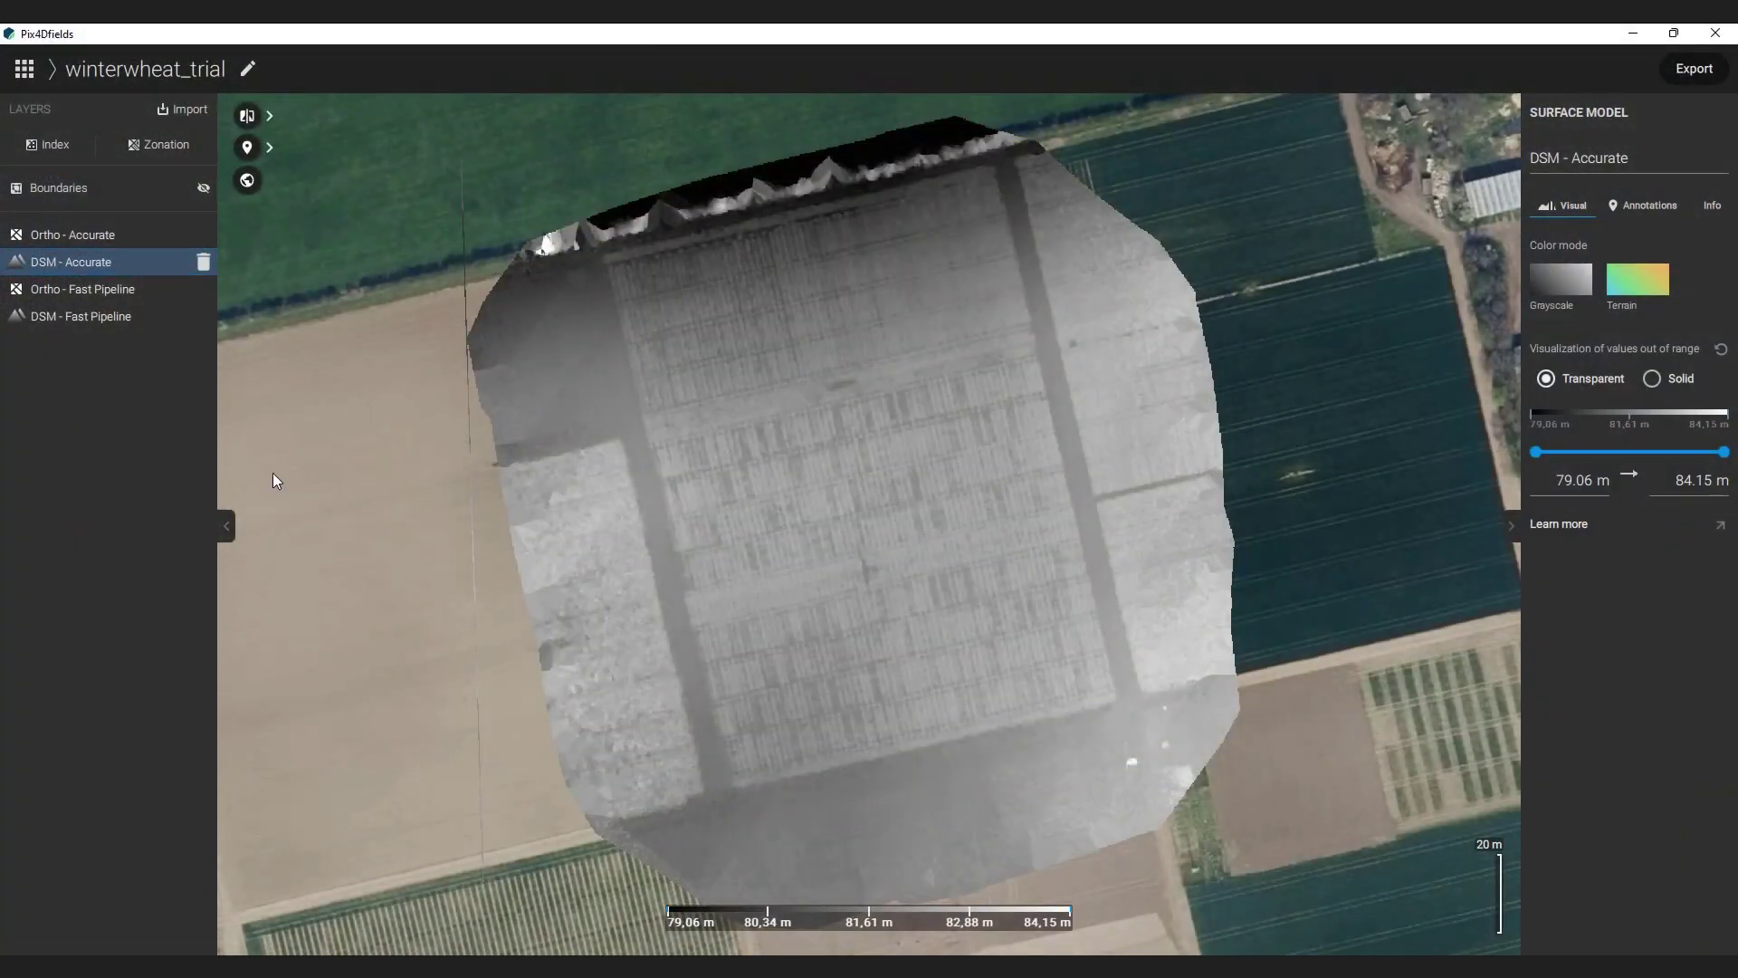
left_click_drag(771, 525, 715, 512)
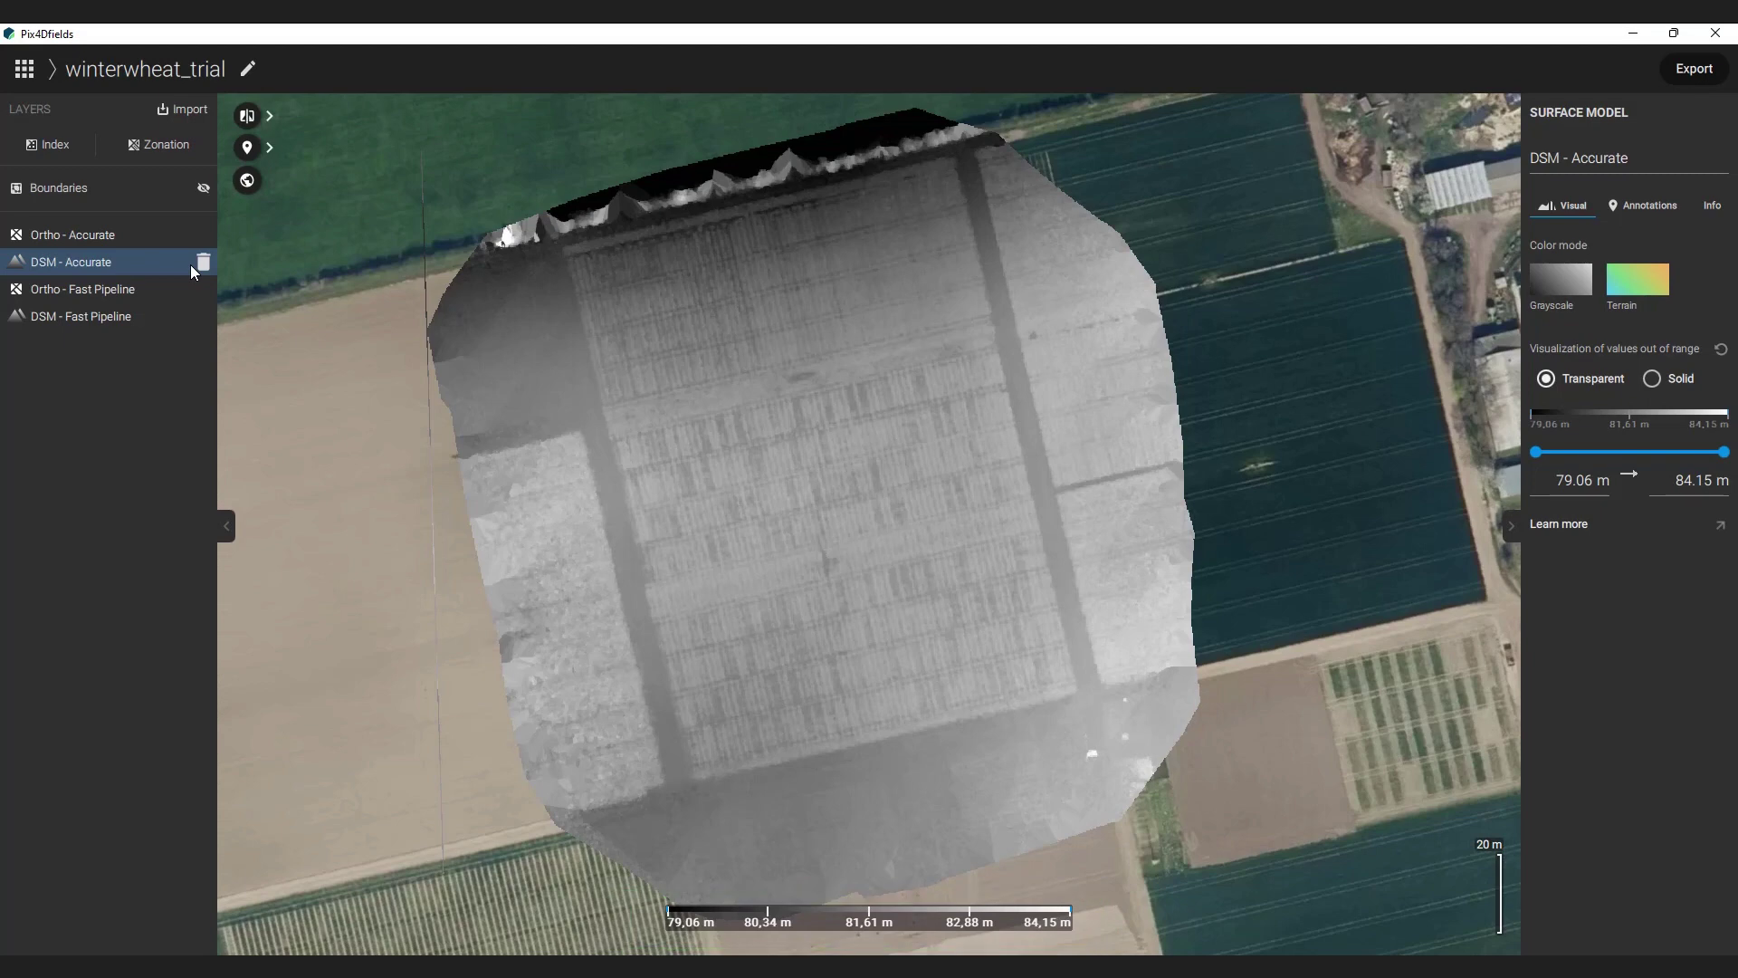
left_click(99, 320)
mouse_move(885, 550)
left_mouse_down()
mouse_move(829, 551)
mouse_move(785, 476)
mouse_move(800, 527)
mouse_move(865, 570)
left_mouse_up()
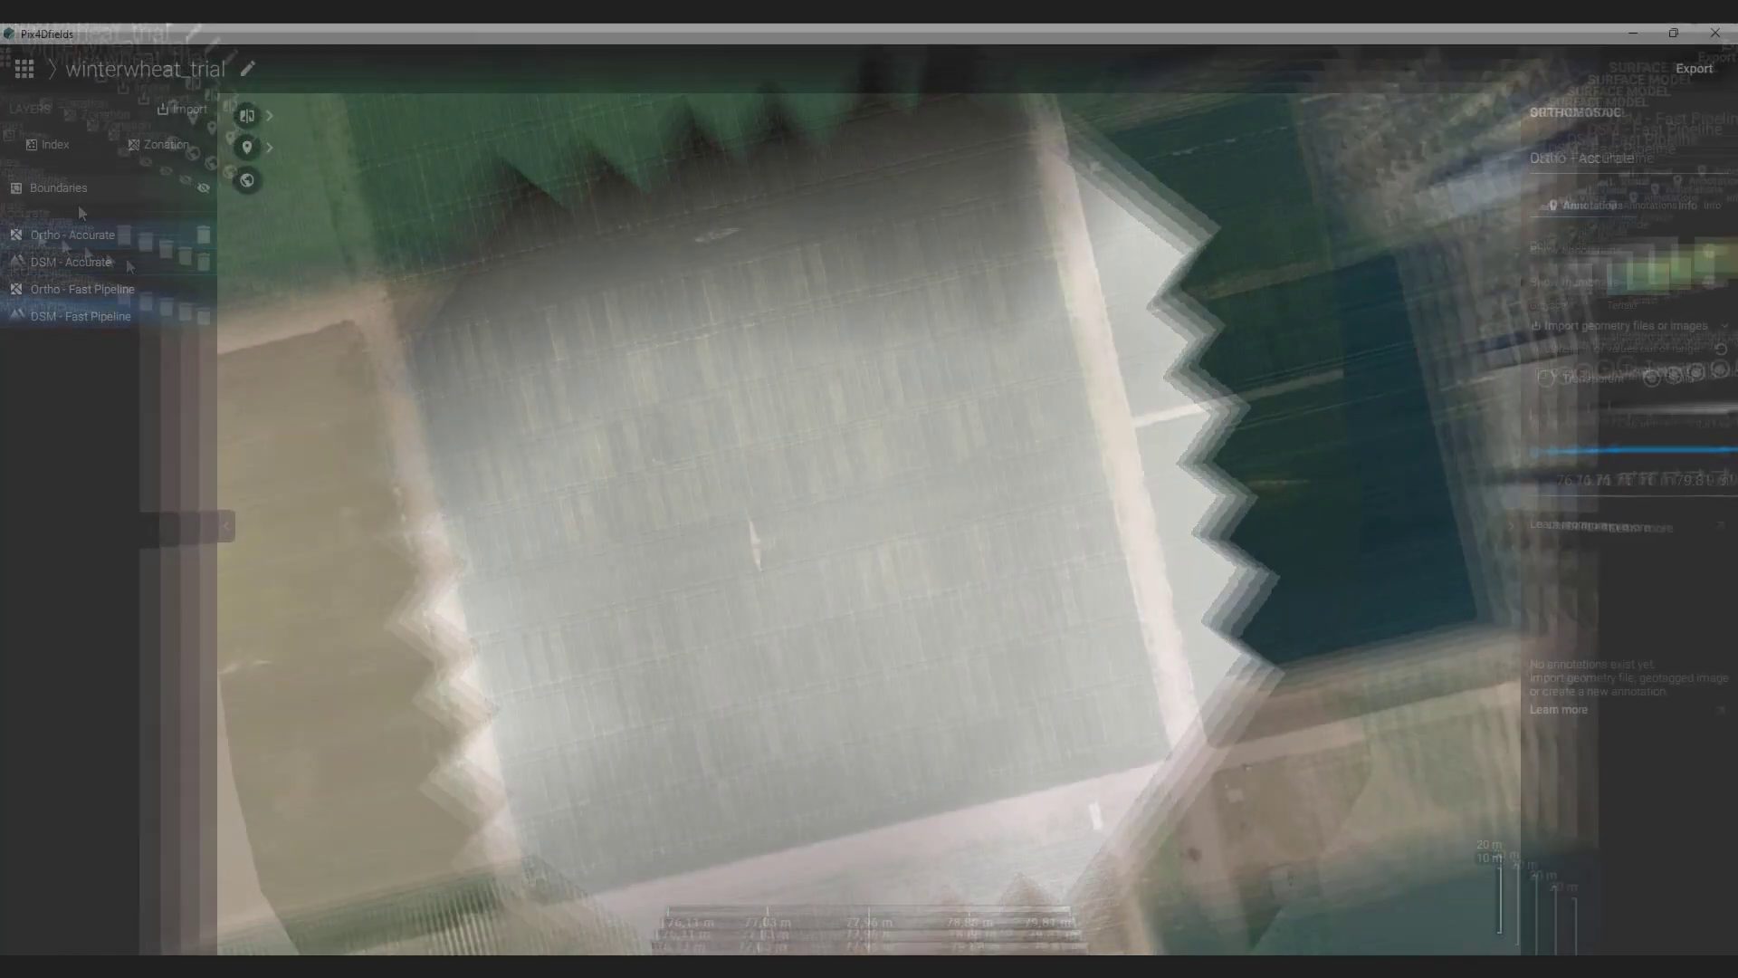
left_click(71, 233)
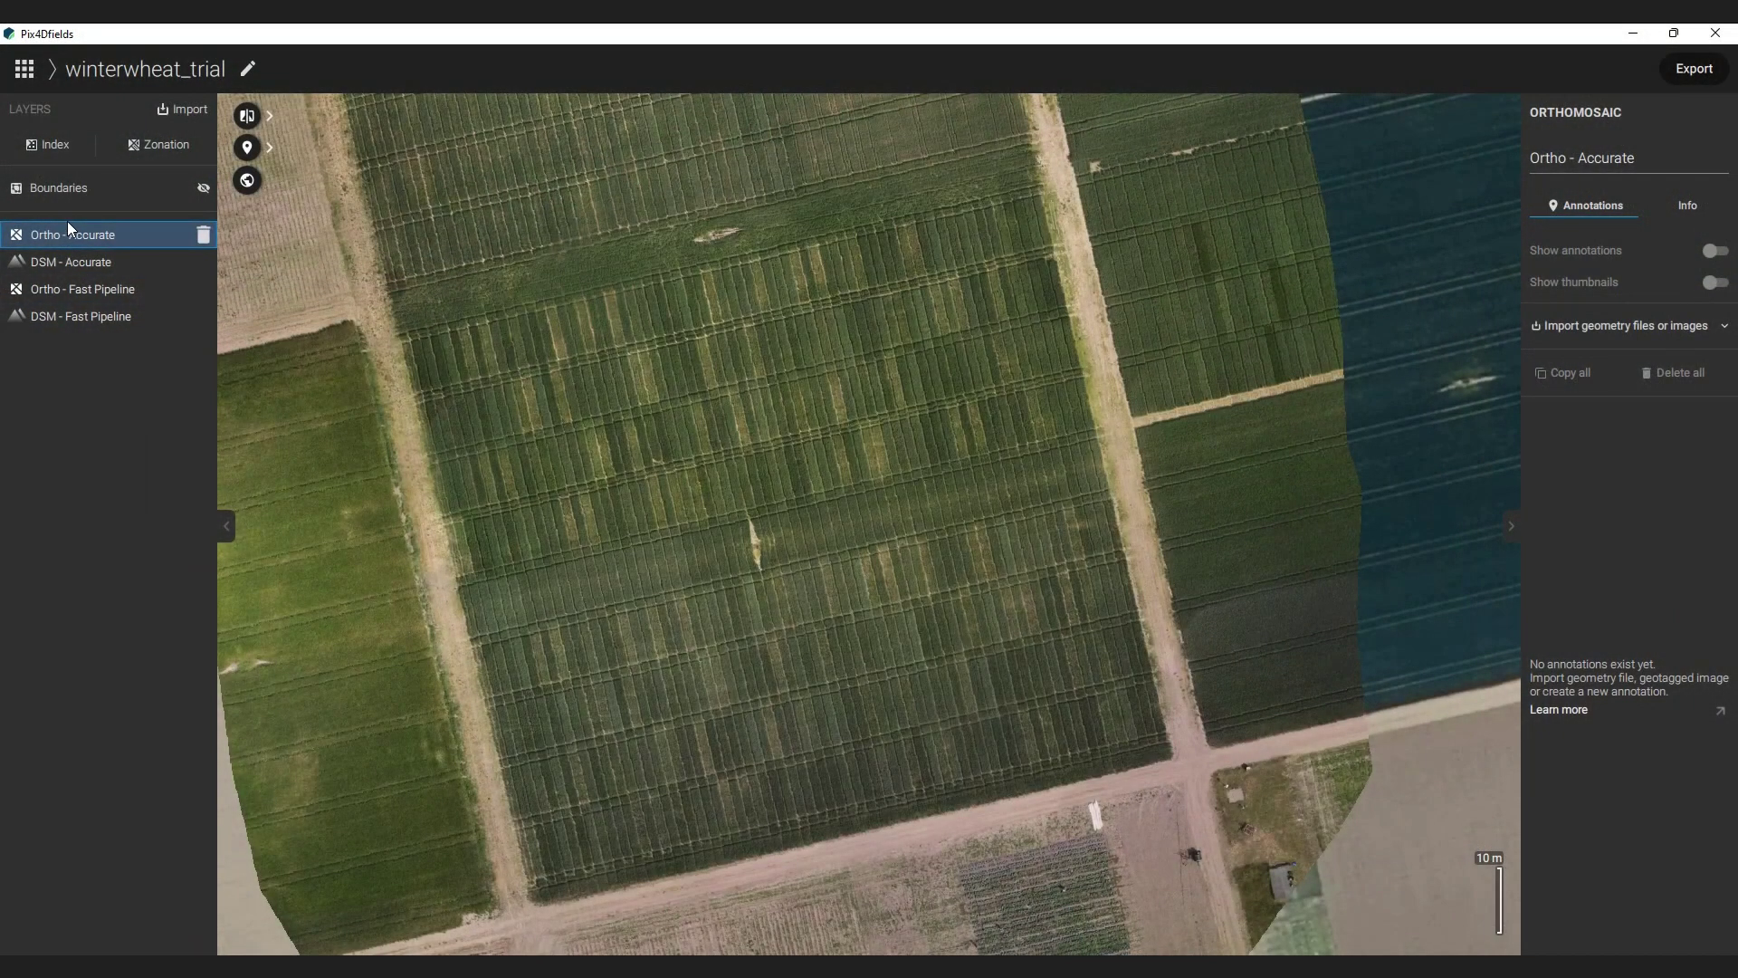
Generate a VARI index from Ortho - Accurate in Spectral colours, Solid, with histogram equalization
left_click(62, 148)
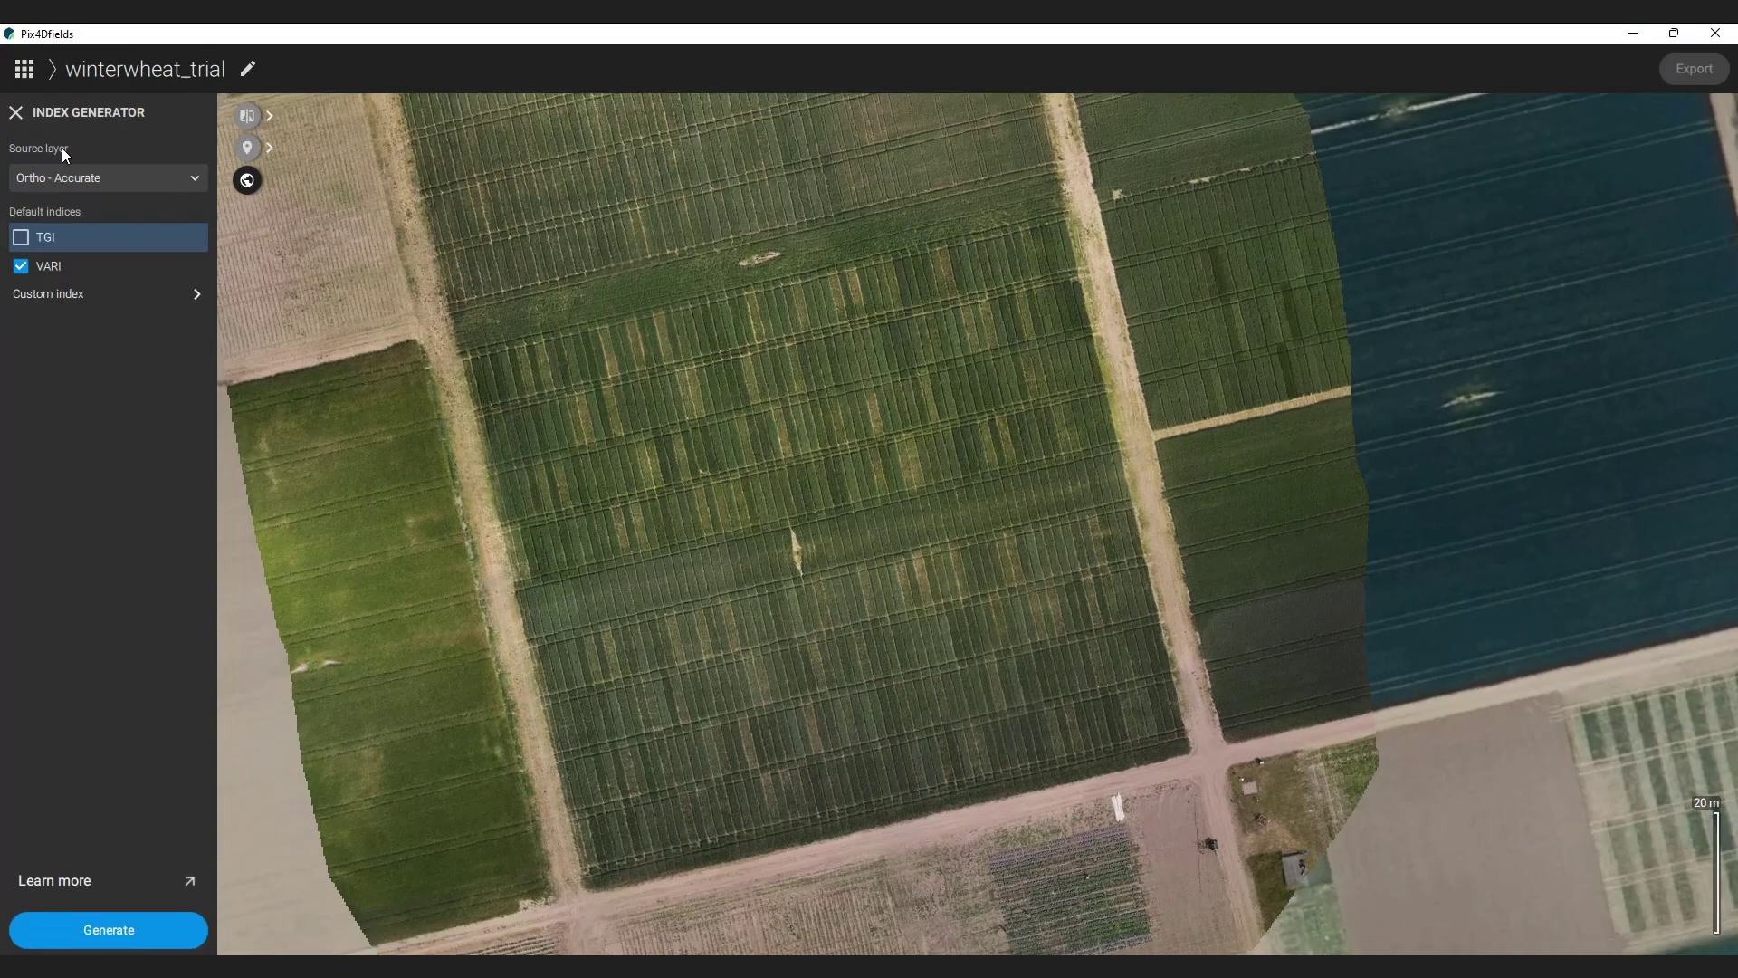
left_click(147, 930)
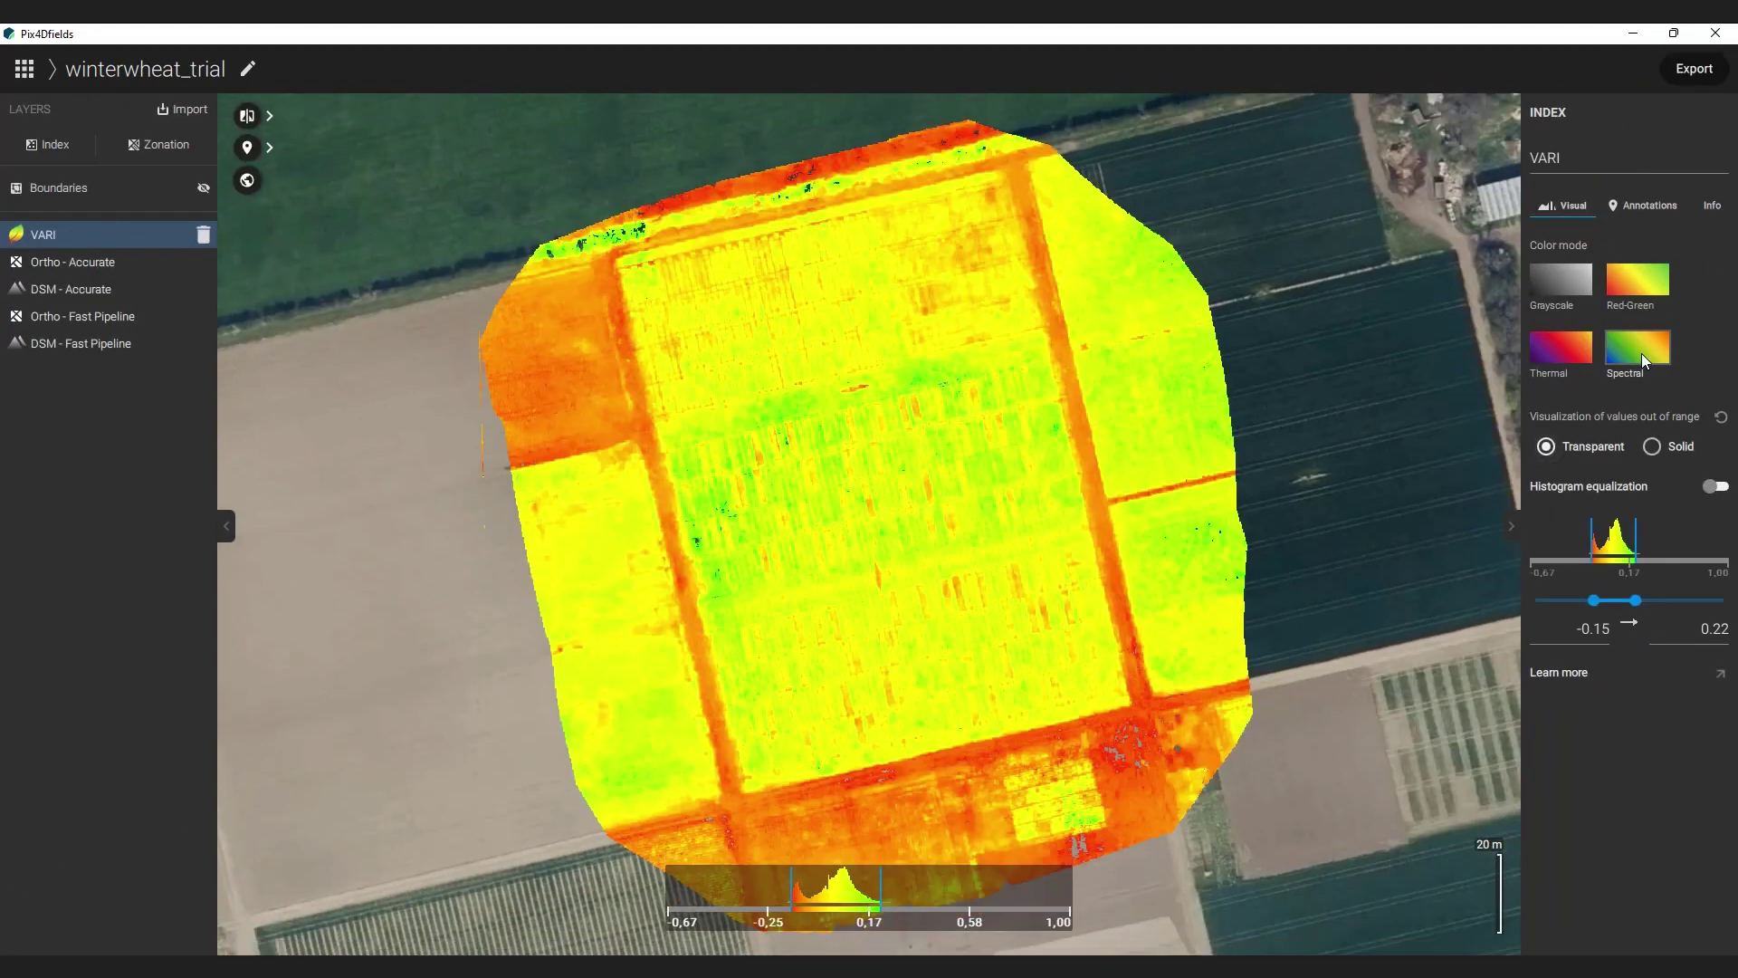
left_click(1643, 351)
left_click(1652, 447)
left_click(1714, 487)
scroll(894, 637, "up", 5)
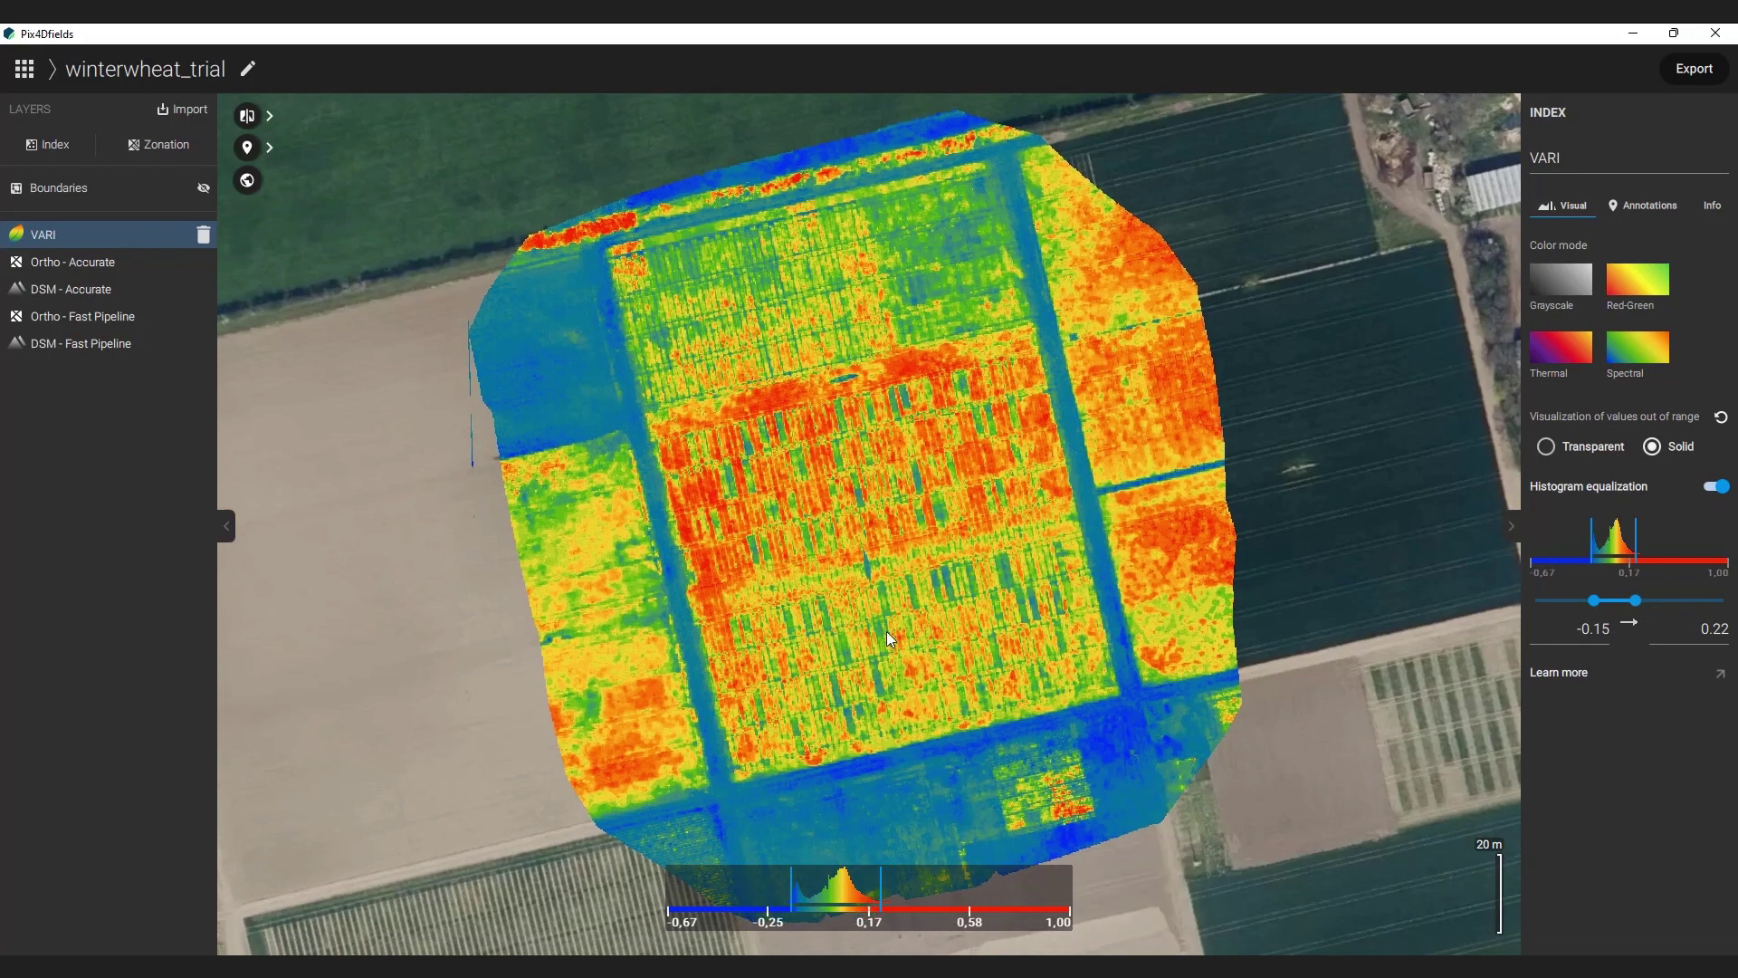
scroll(404, 262, "up", 2)
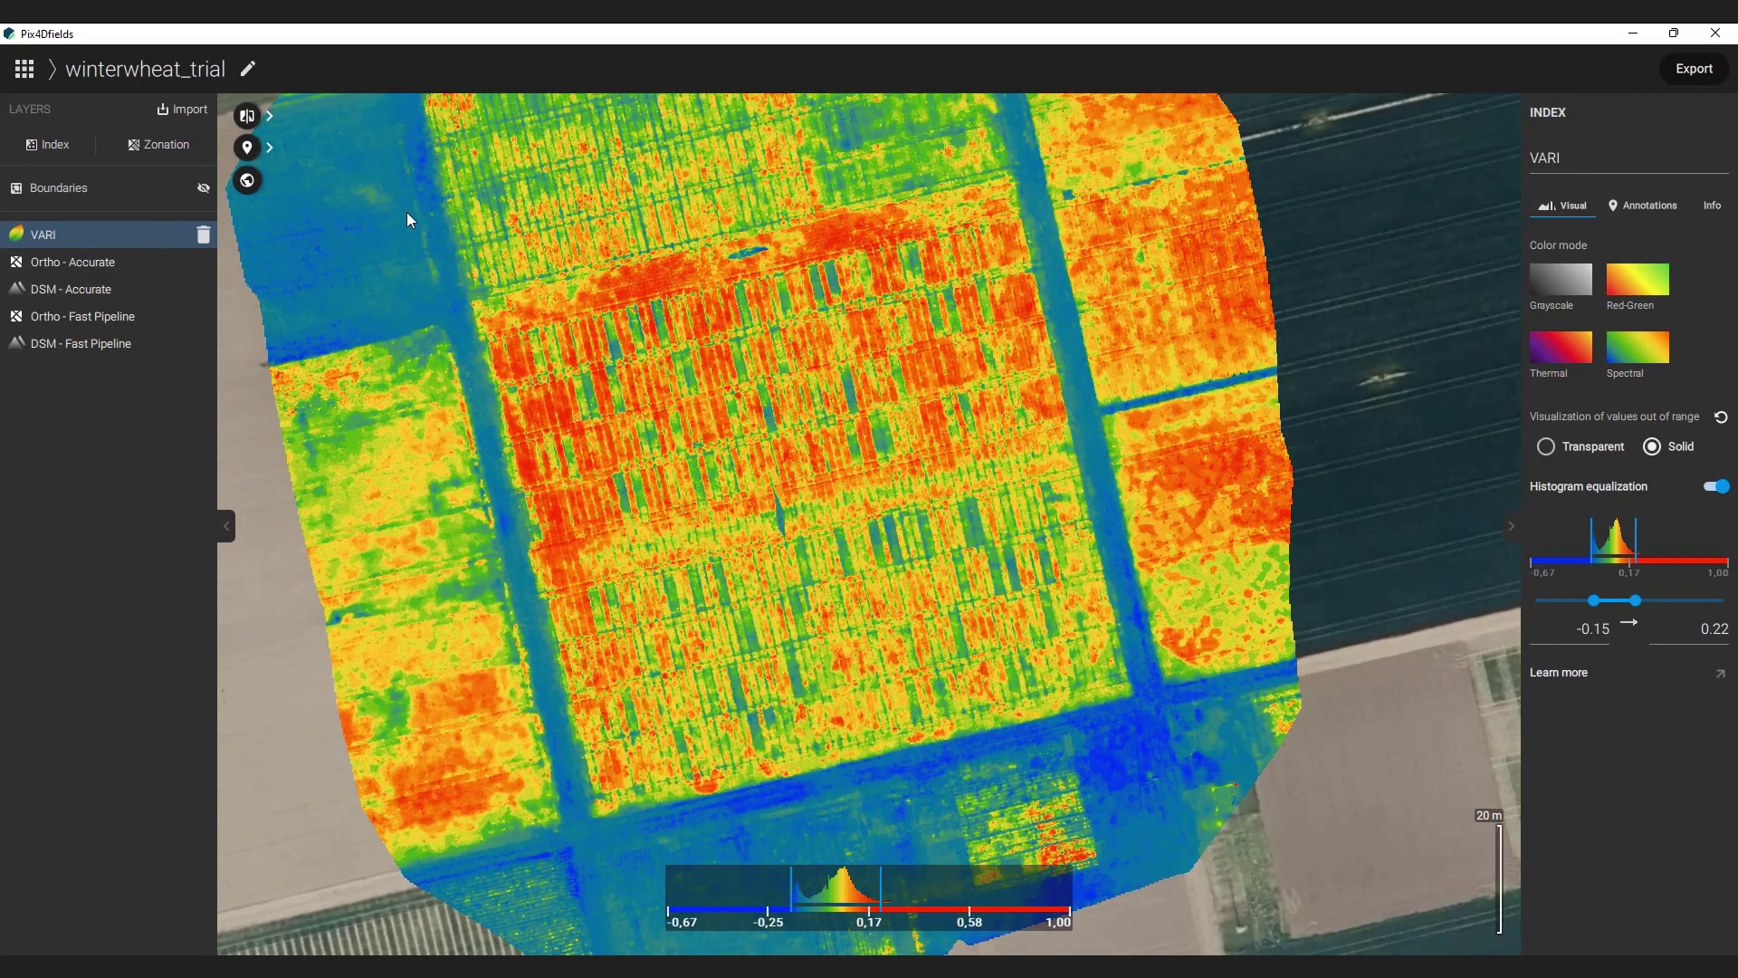
left_click(271, 117)
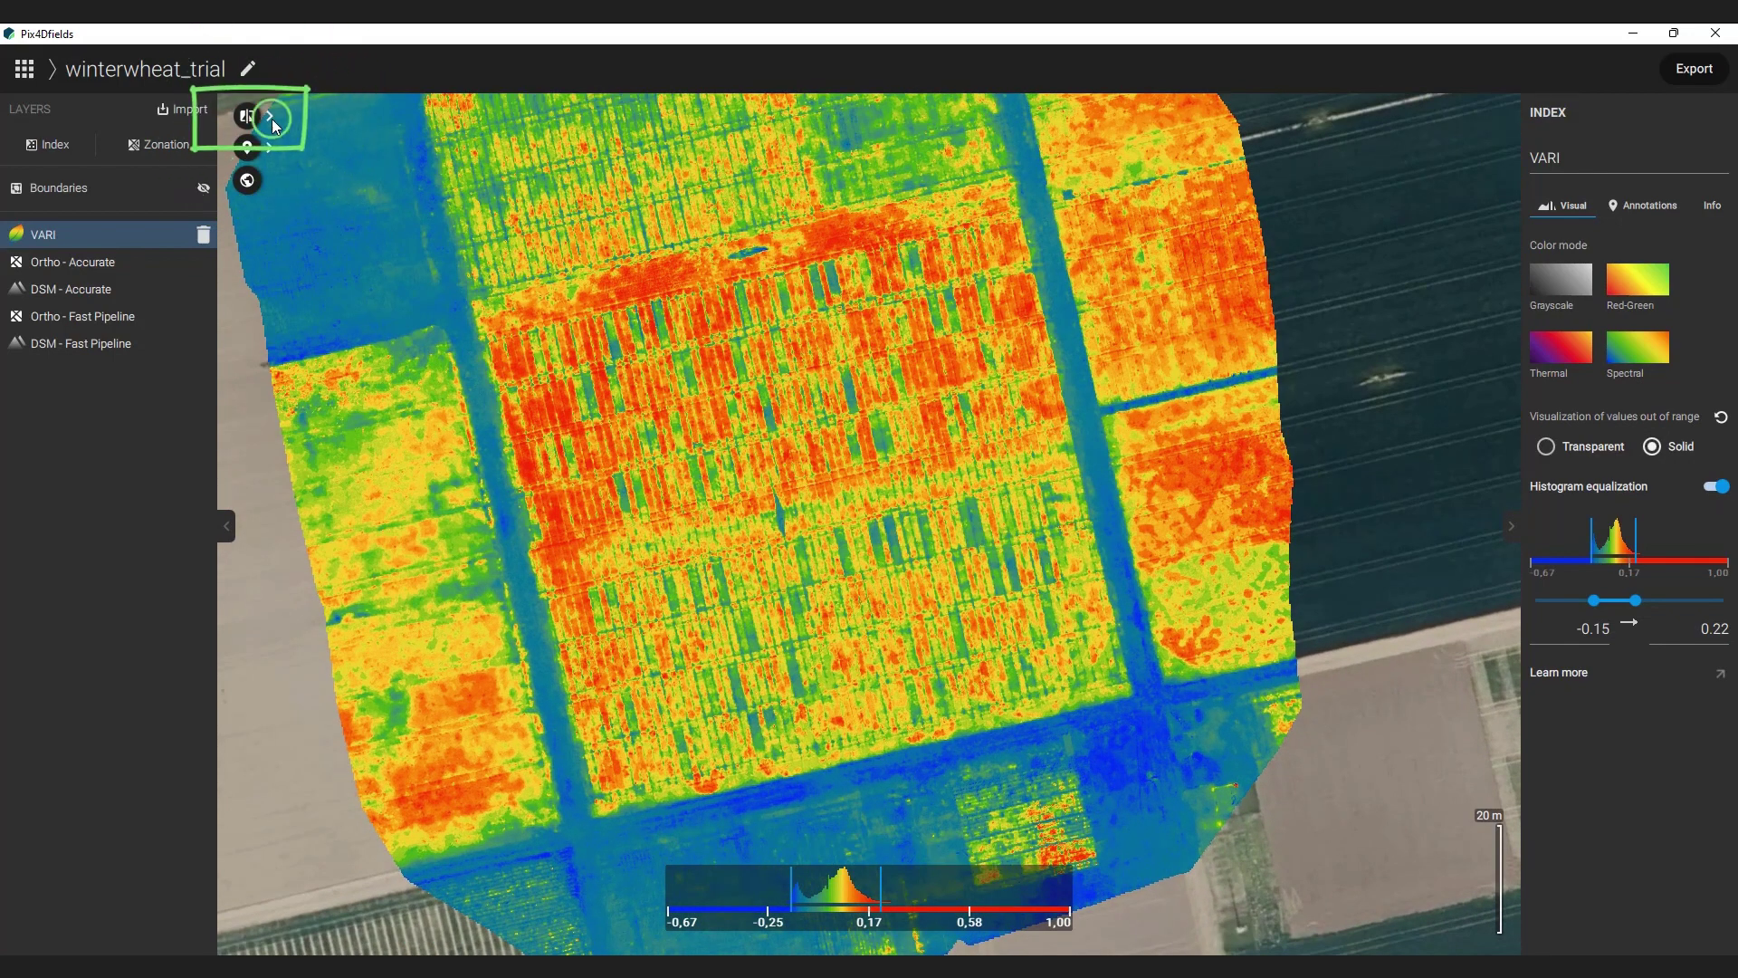
Compare the VARI map against DSM - Accurate in split view, zoomed into the field
left_click(346, 121)
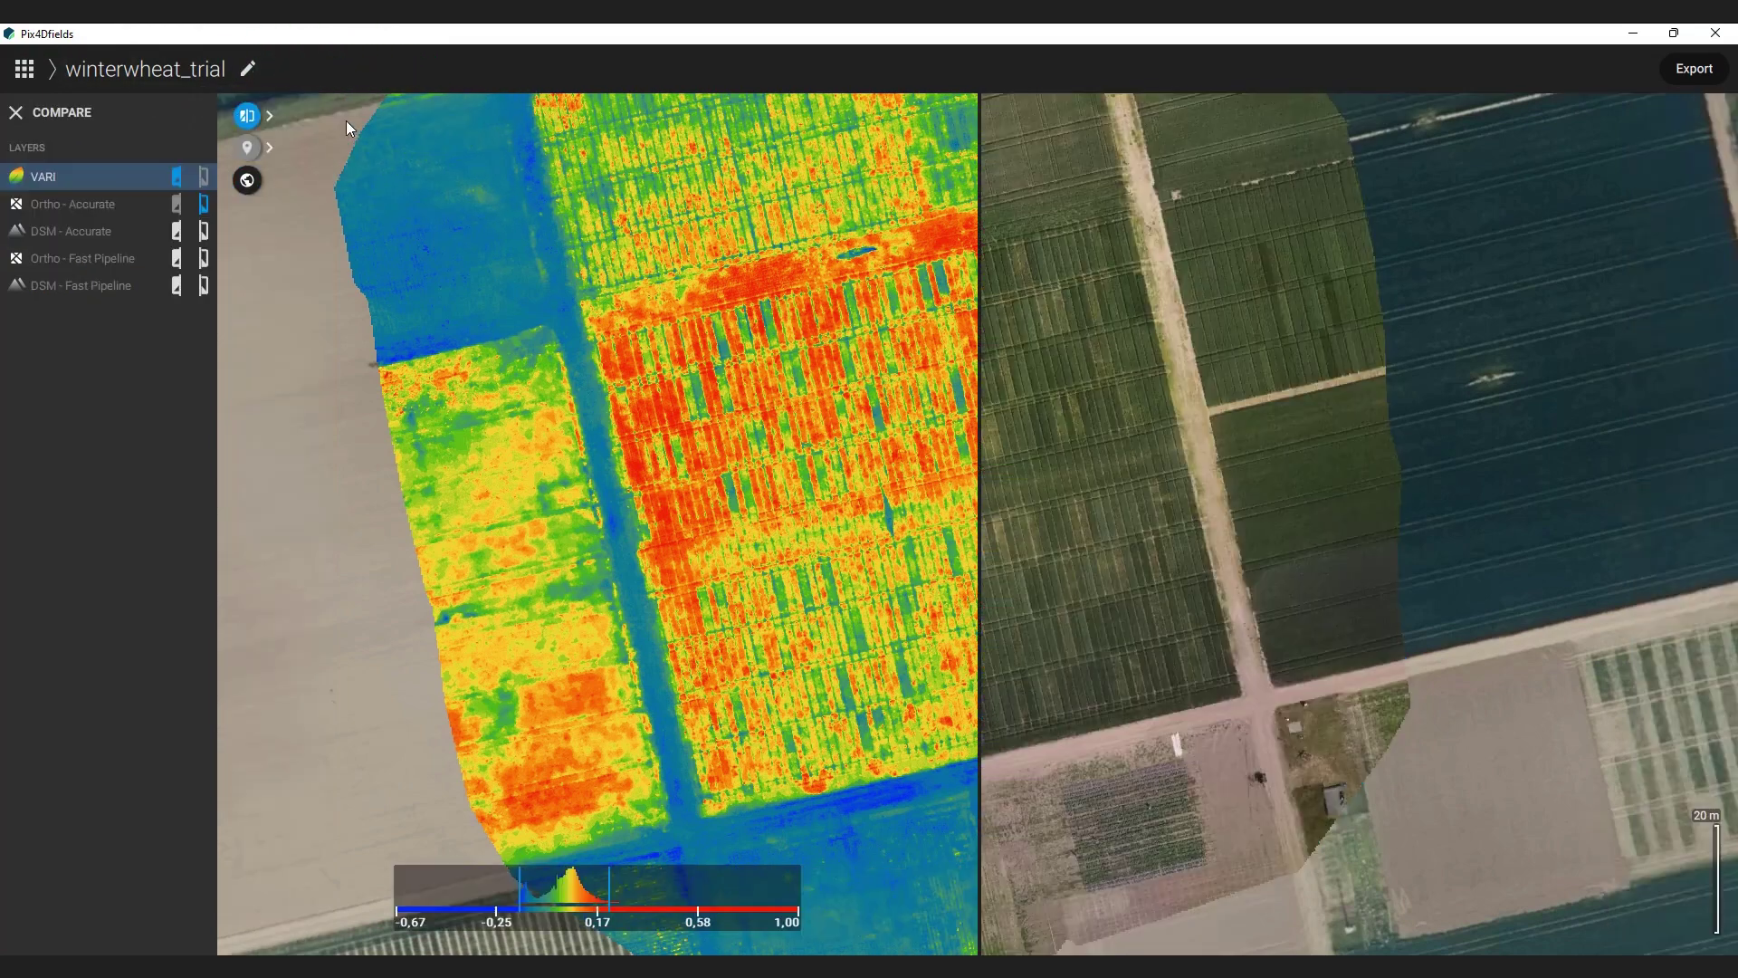
left_click(204, 231)
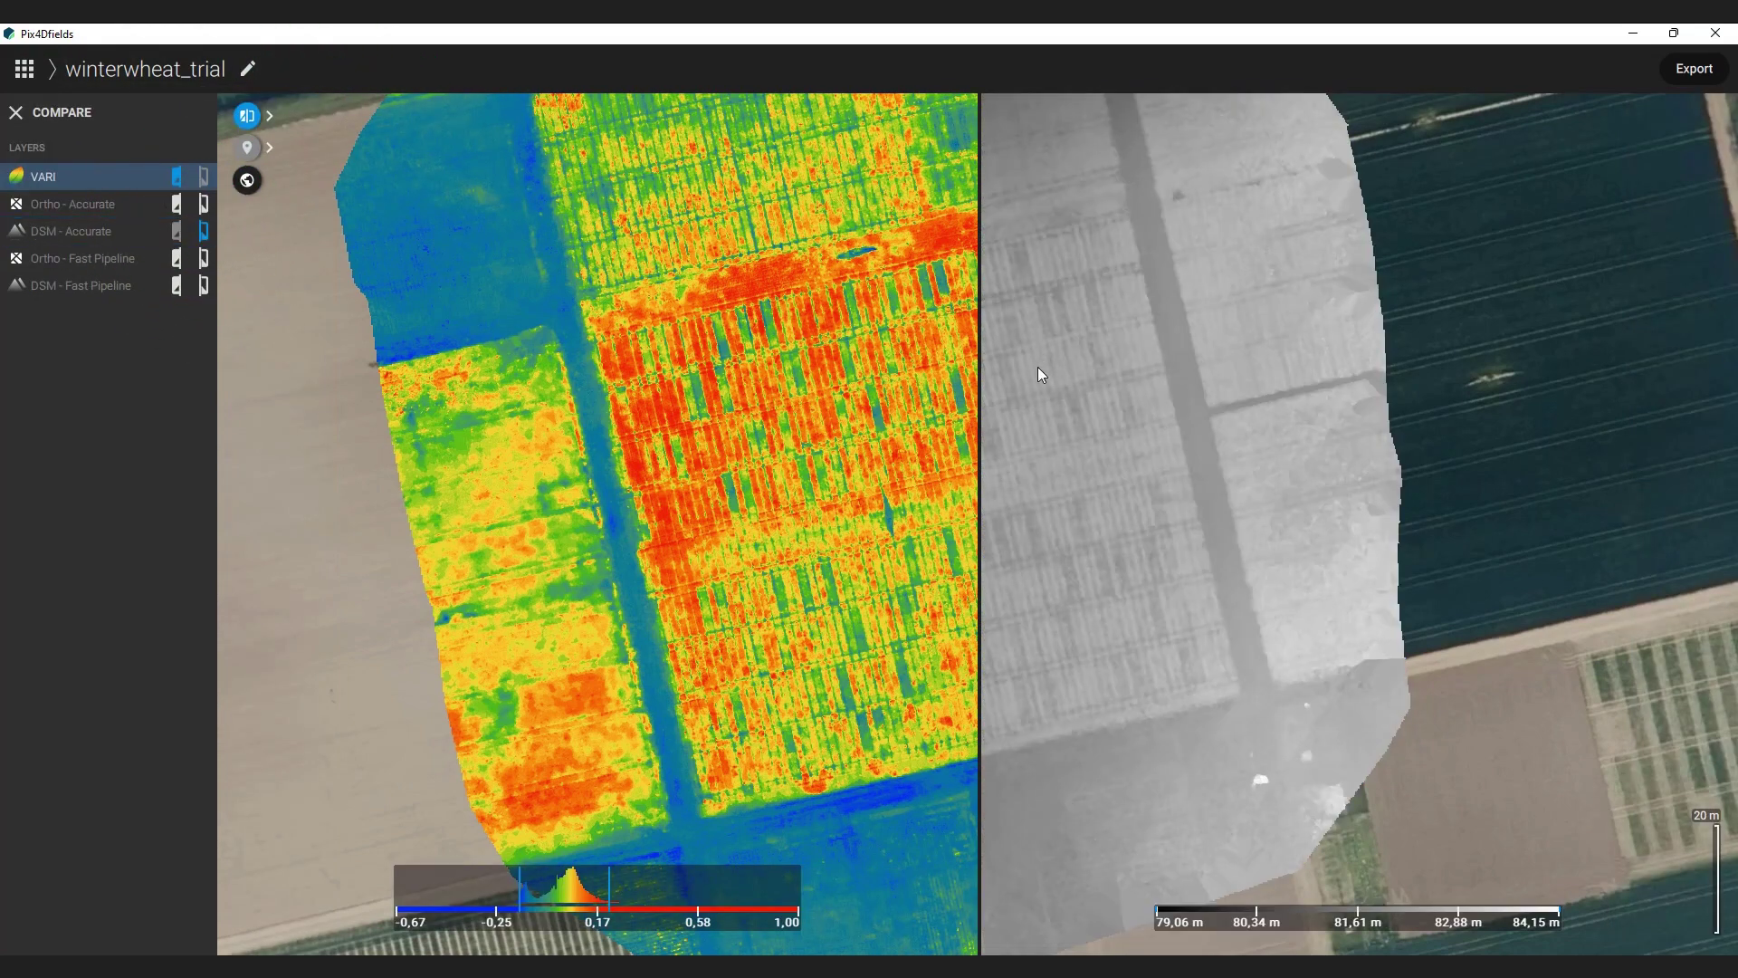
left_click_drag(1039, 364, 1009, 388)
scroll(954, 393, "up", 5)
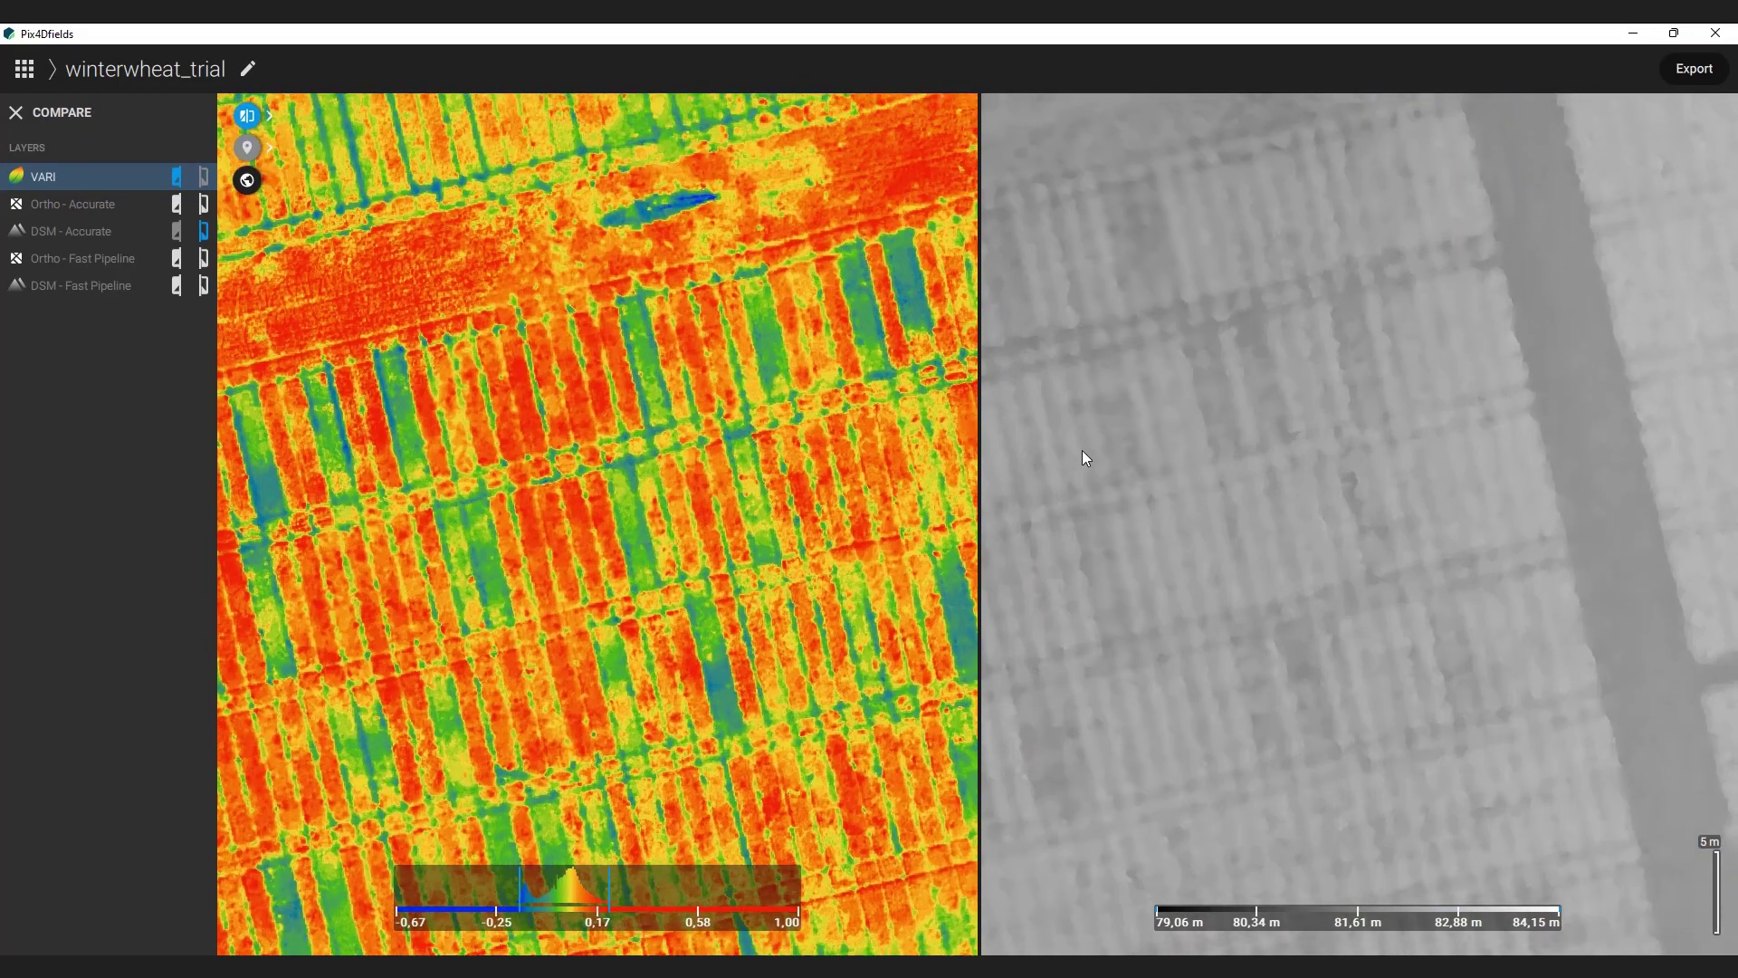
left_click_drag(997, 385, 1002, 434)
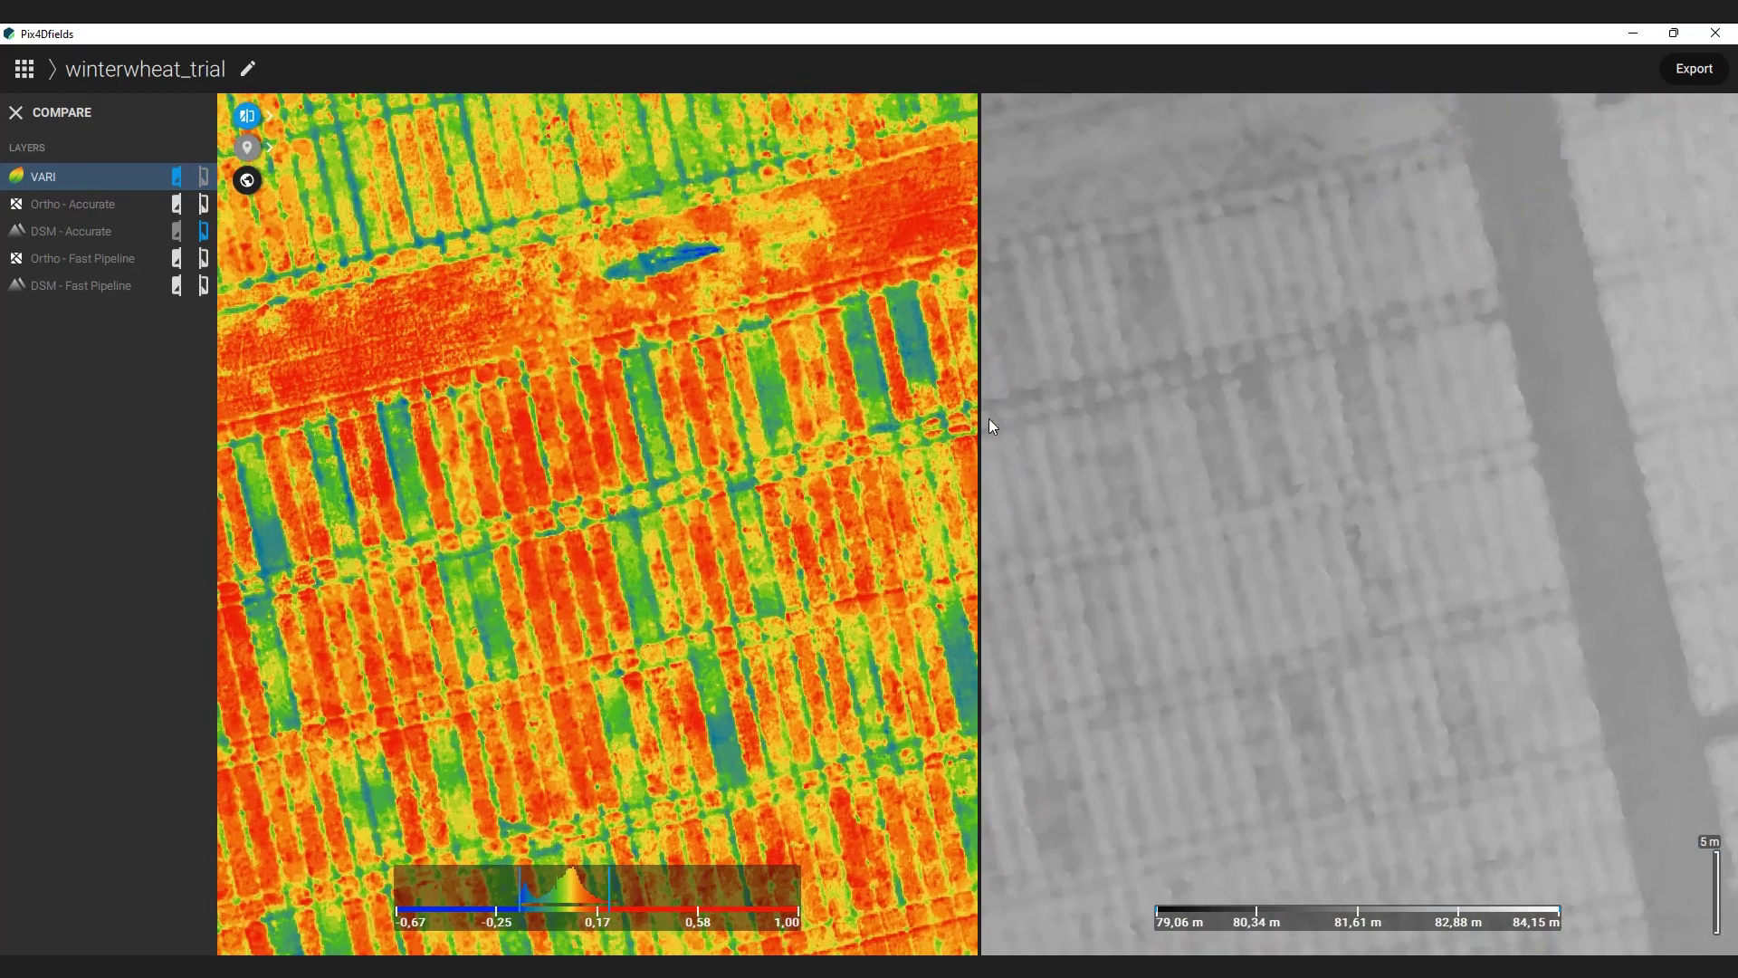
scroll(905, 339, "up", 3)
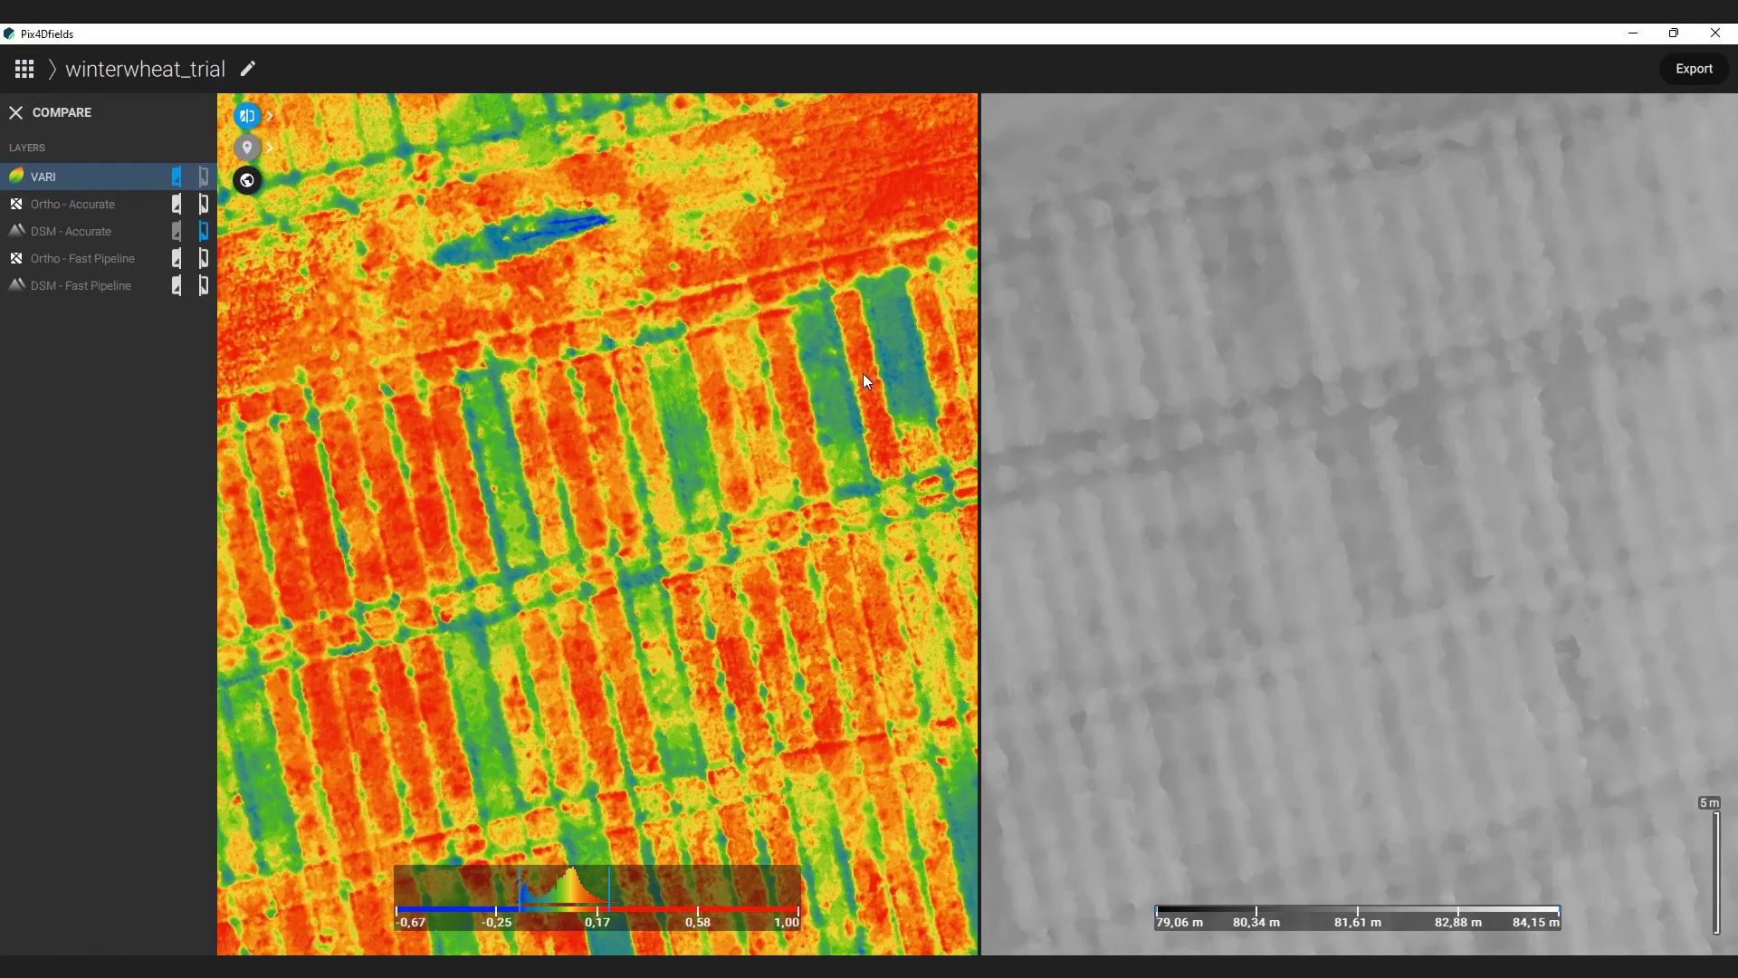
left_click_drag(865, 378, 853, 399)
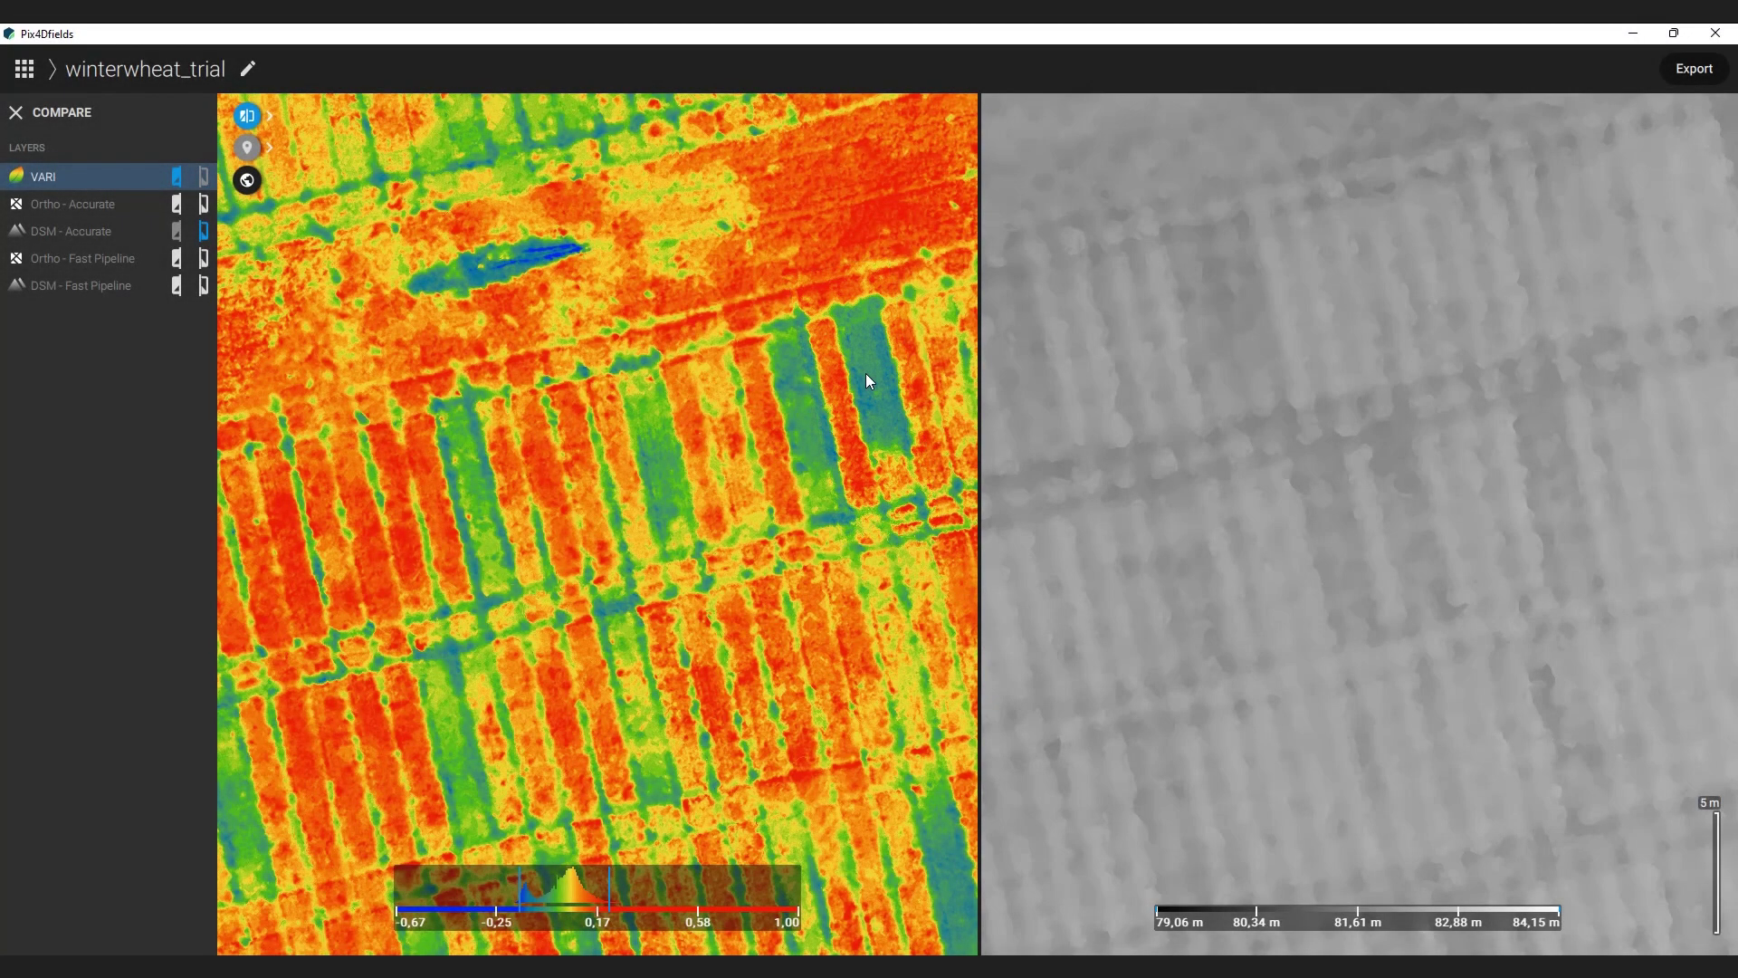
Shift the split divider and zoom out so the DSM fills most of the view
left_click_drag(977, 422, 857, 504)
scroll(924, 473, "down", 3)
scroll(864, 512, "down", 1)
scroll(864, 511, "down", 2)
left_click_drag(974, 688, 986, 382)
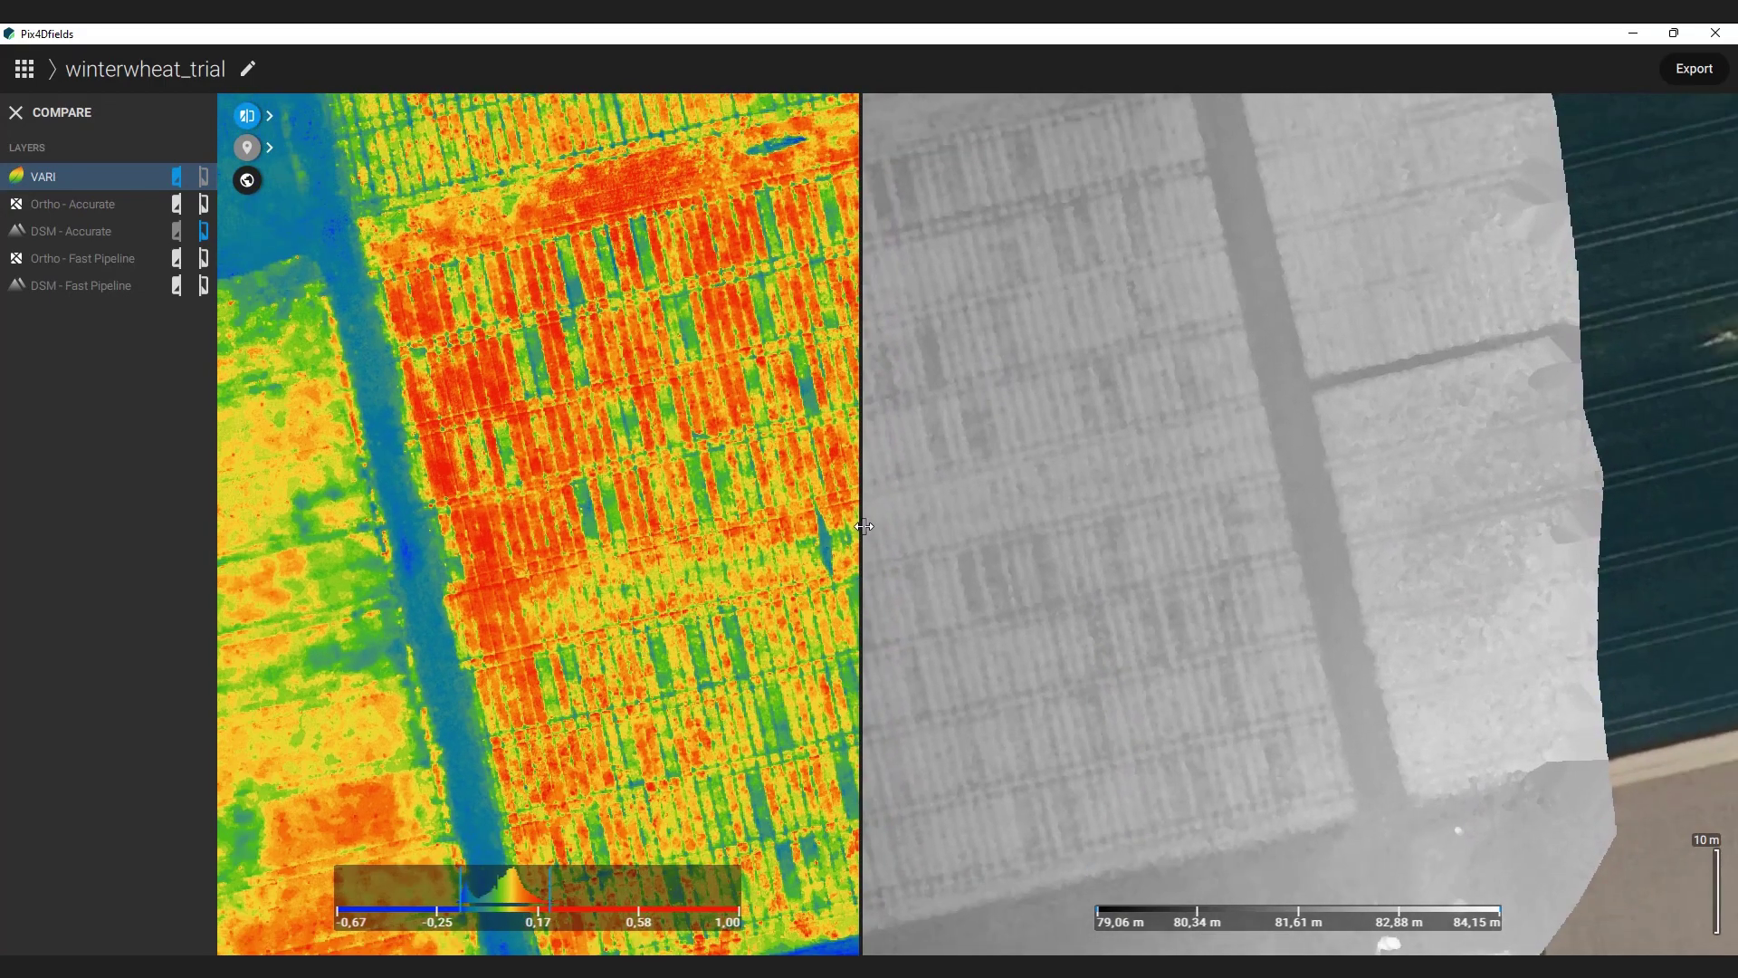
left_click_drag(863, 526, 688, 543)
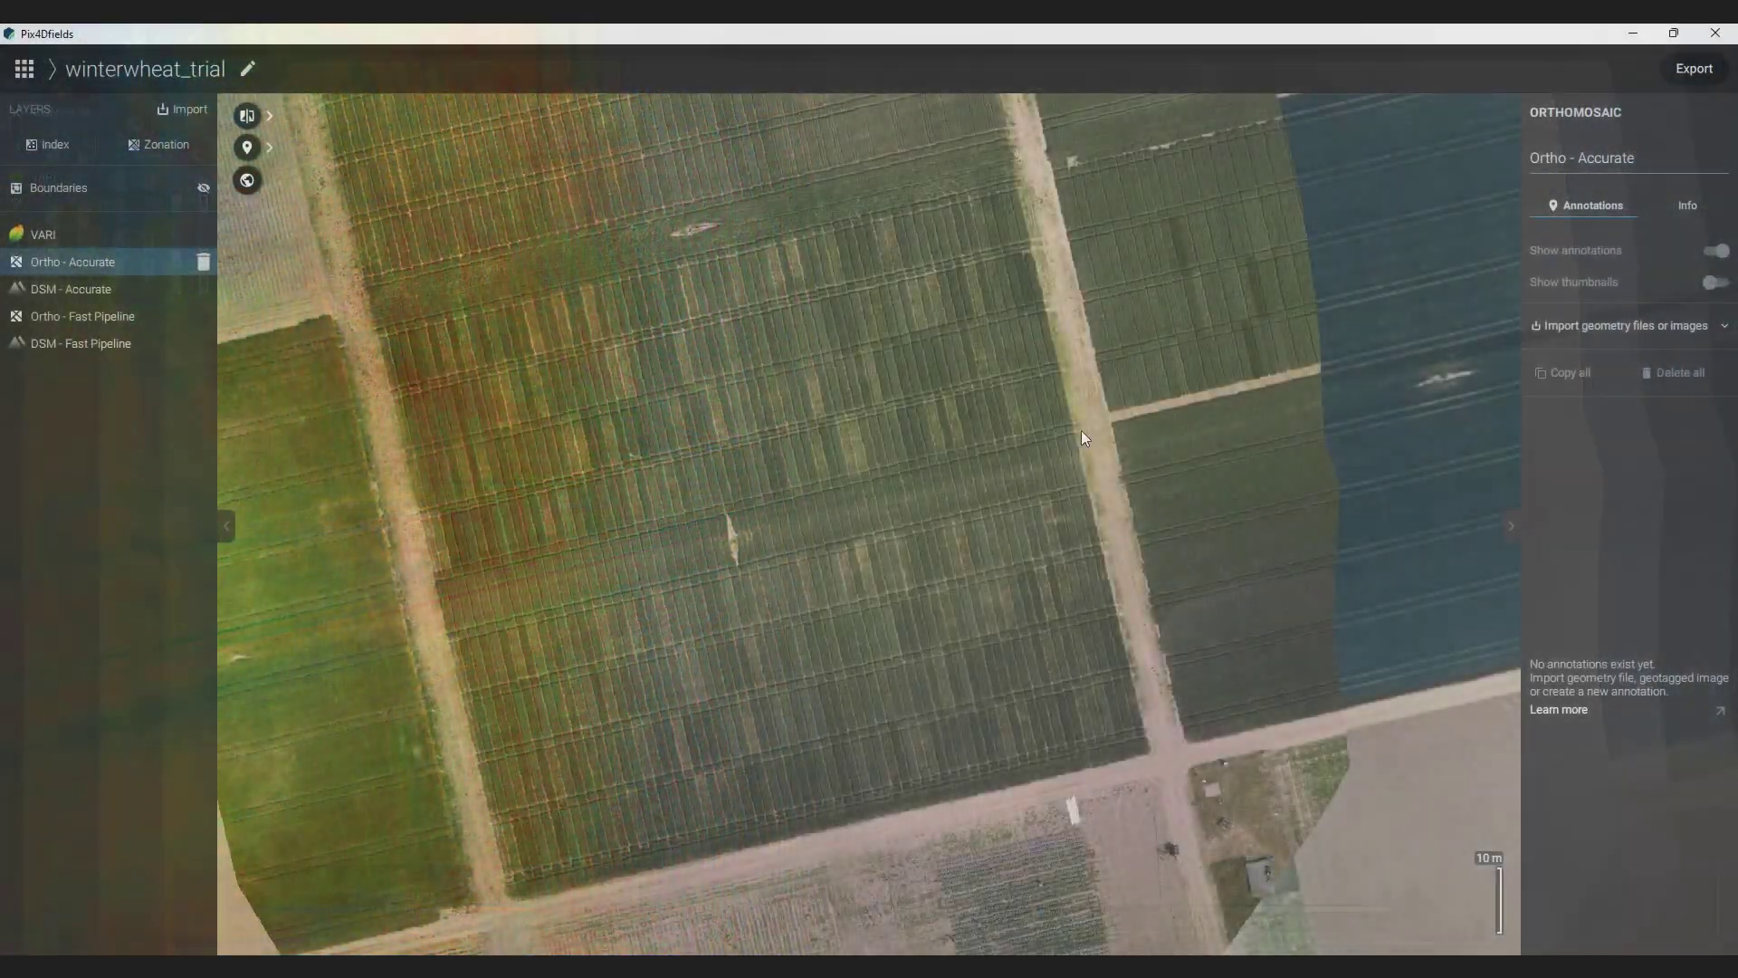
Add a point annotation named 'Plot' on the dark wheat plot
scroll(1072, 369, "up", 5)
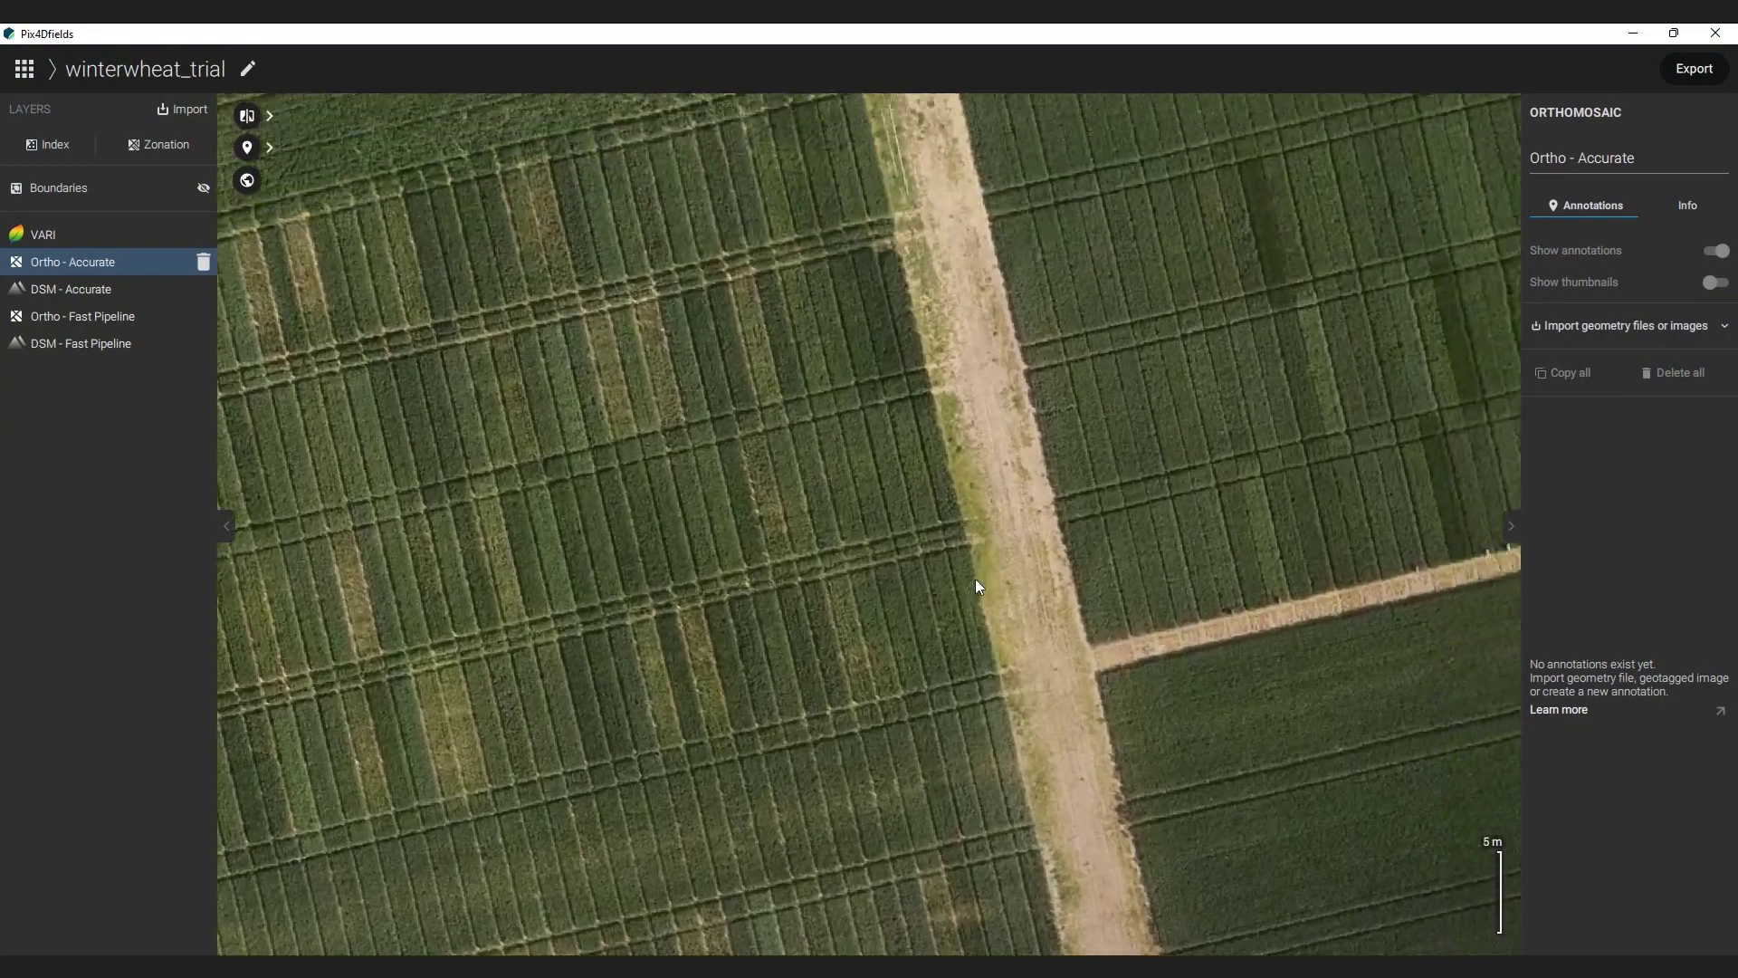
scroll(982, 561, "up", 3)
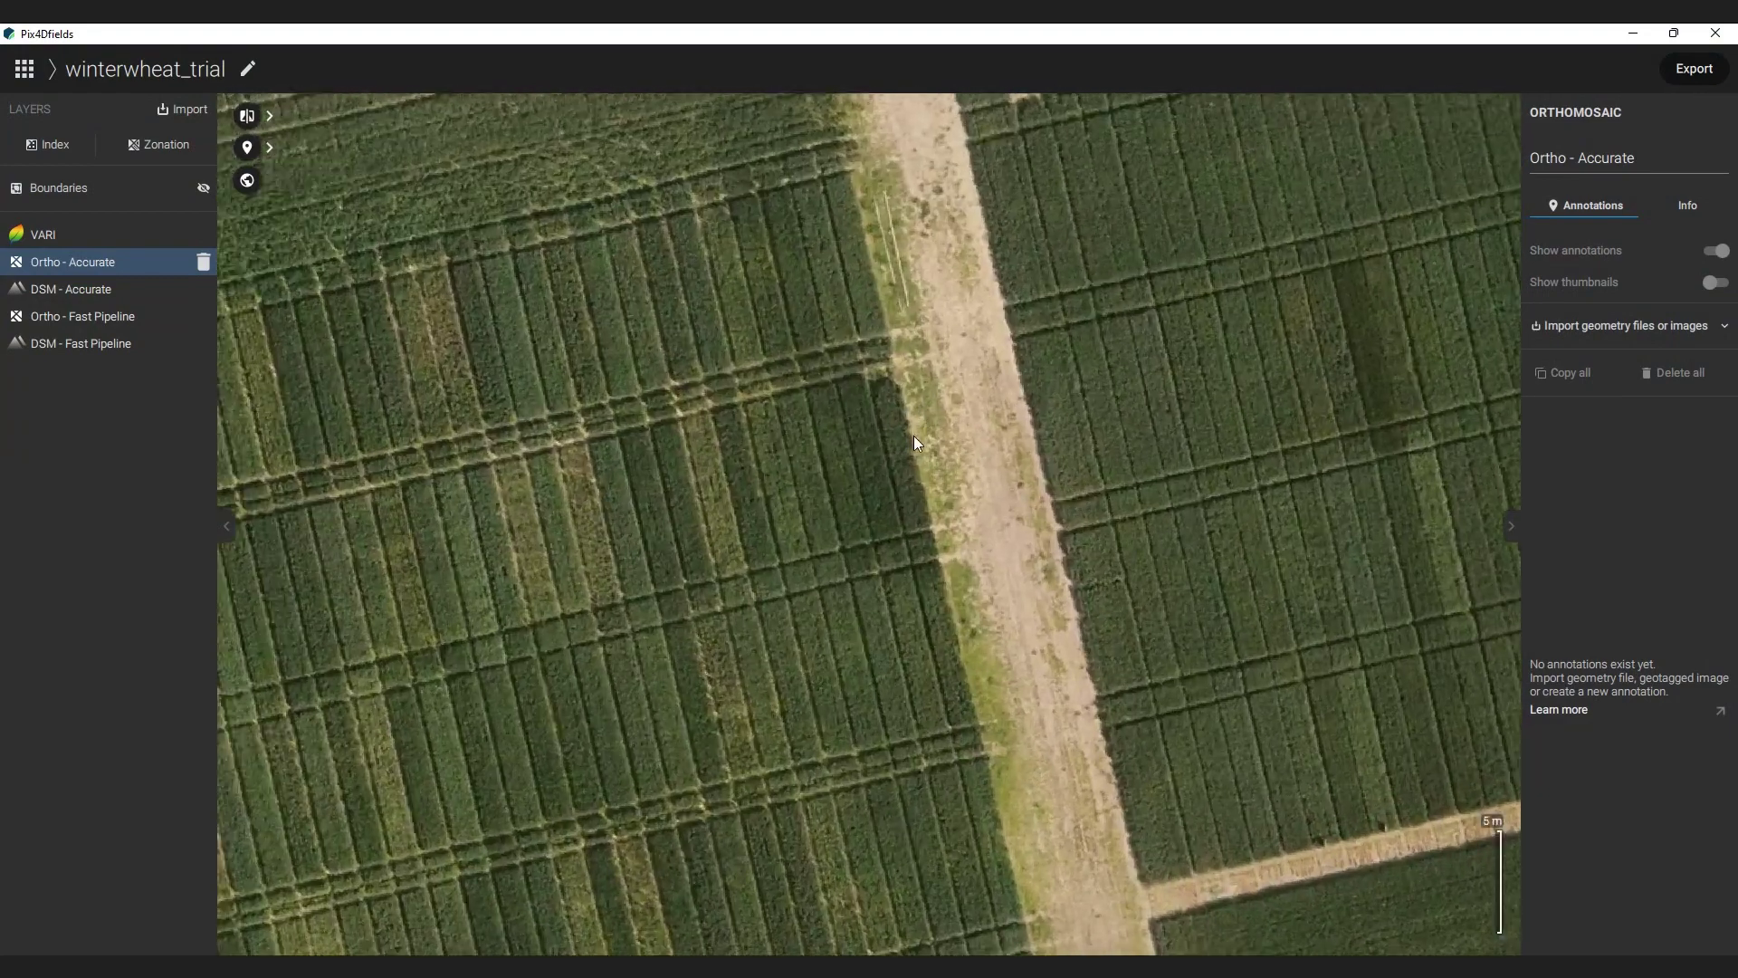
scroll(914, 439, "up", 2)
left_click(269, 147)
left_click(299, 150)
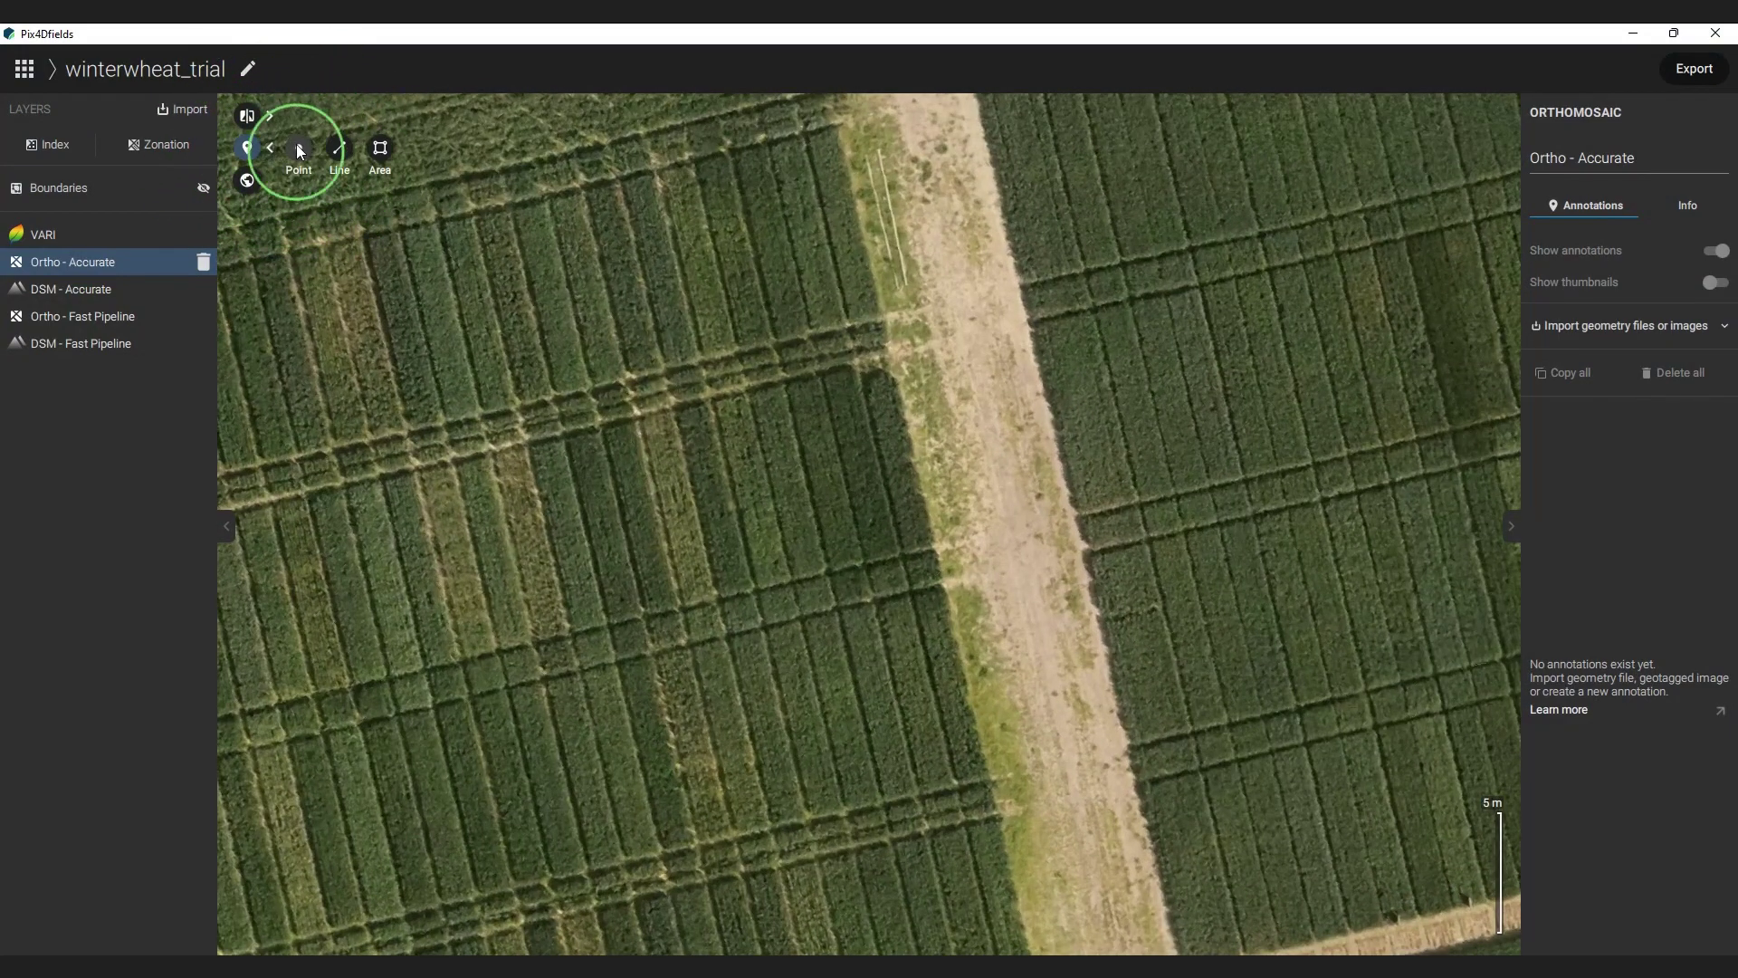
left_click(862, 472)
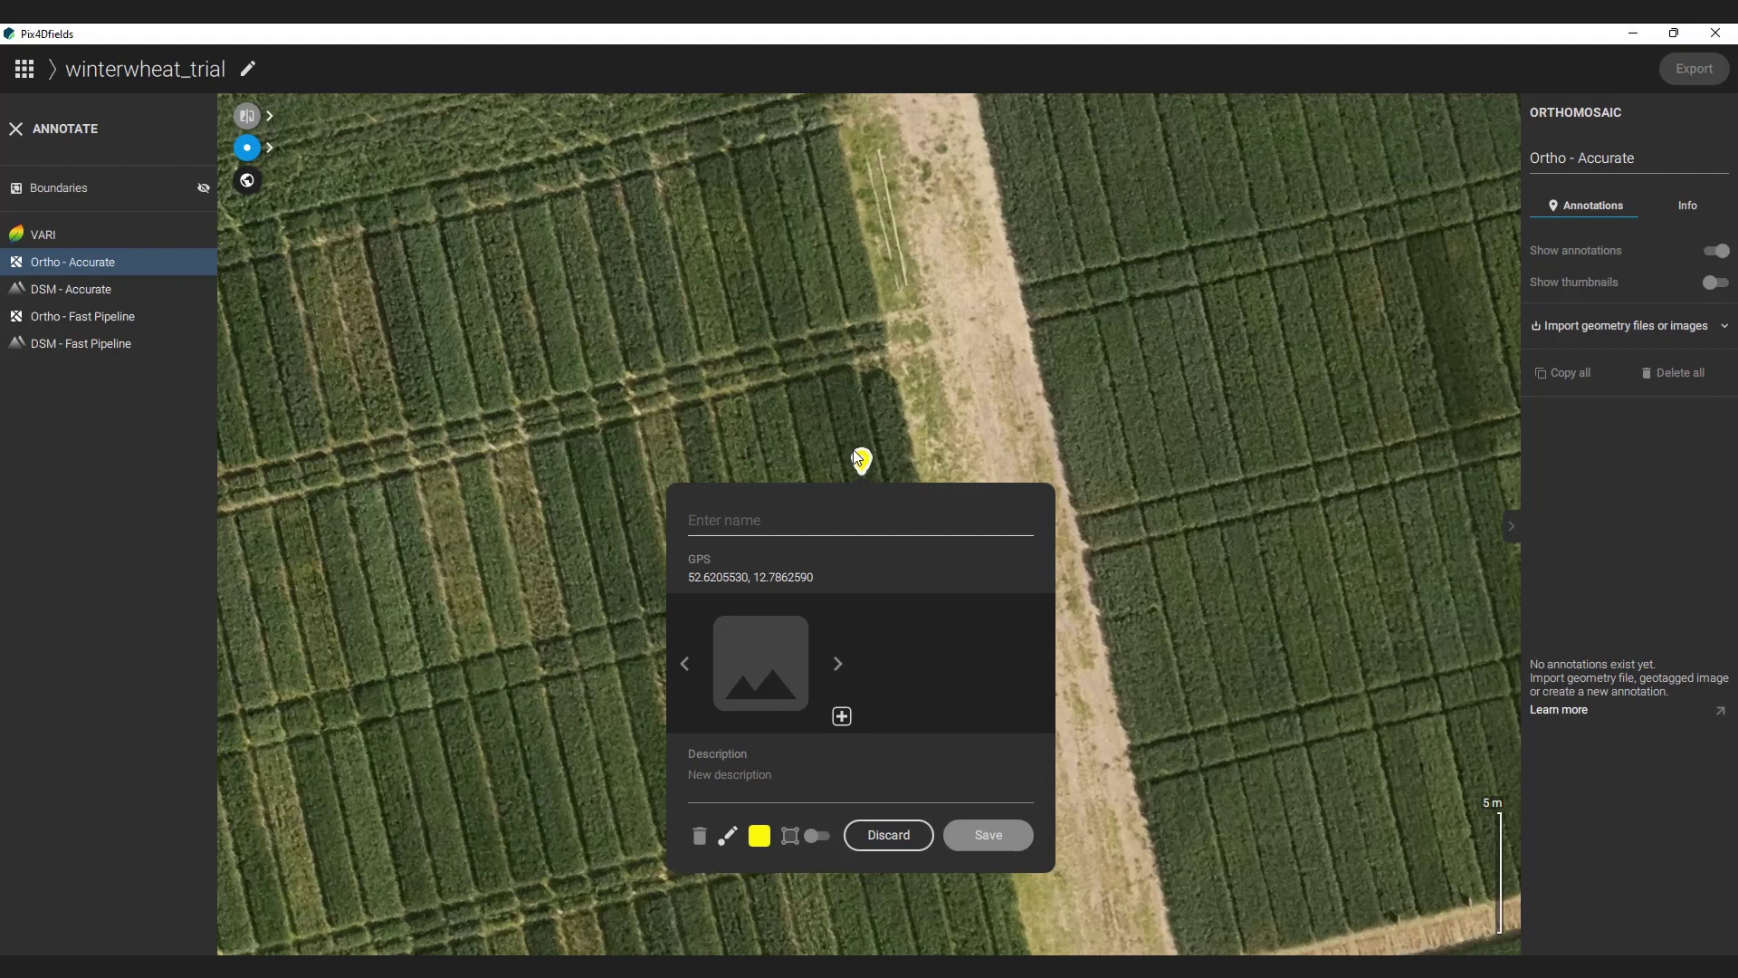
type("Plot")
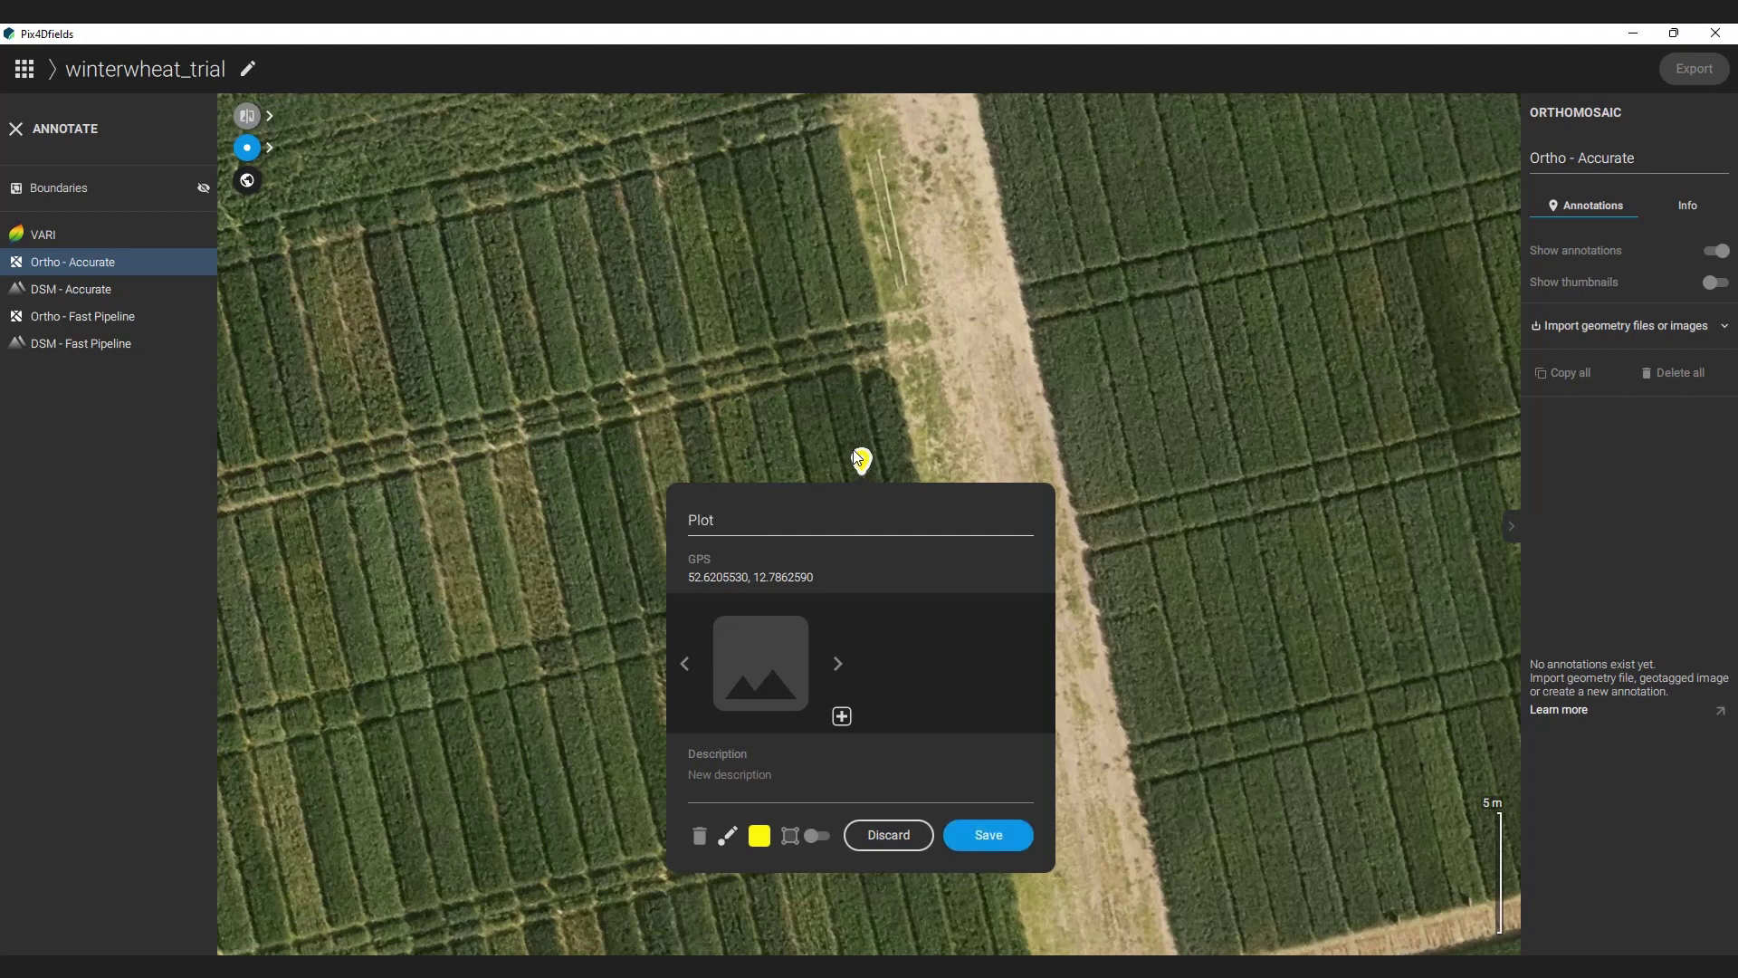
left_click(987, 835)
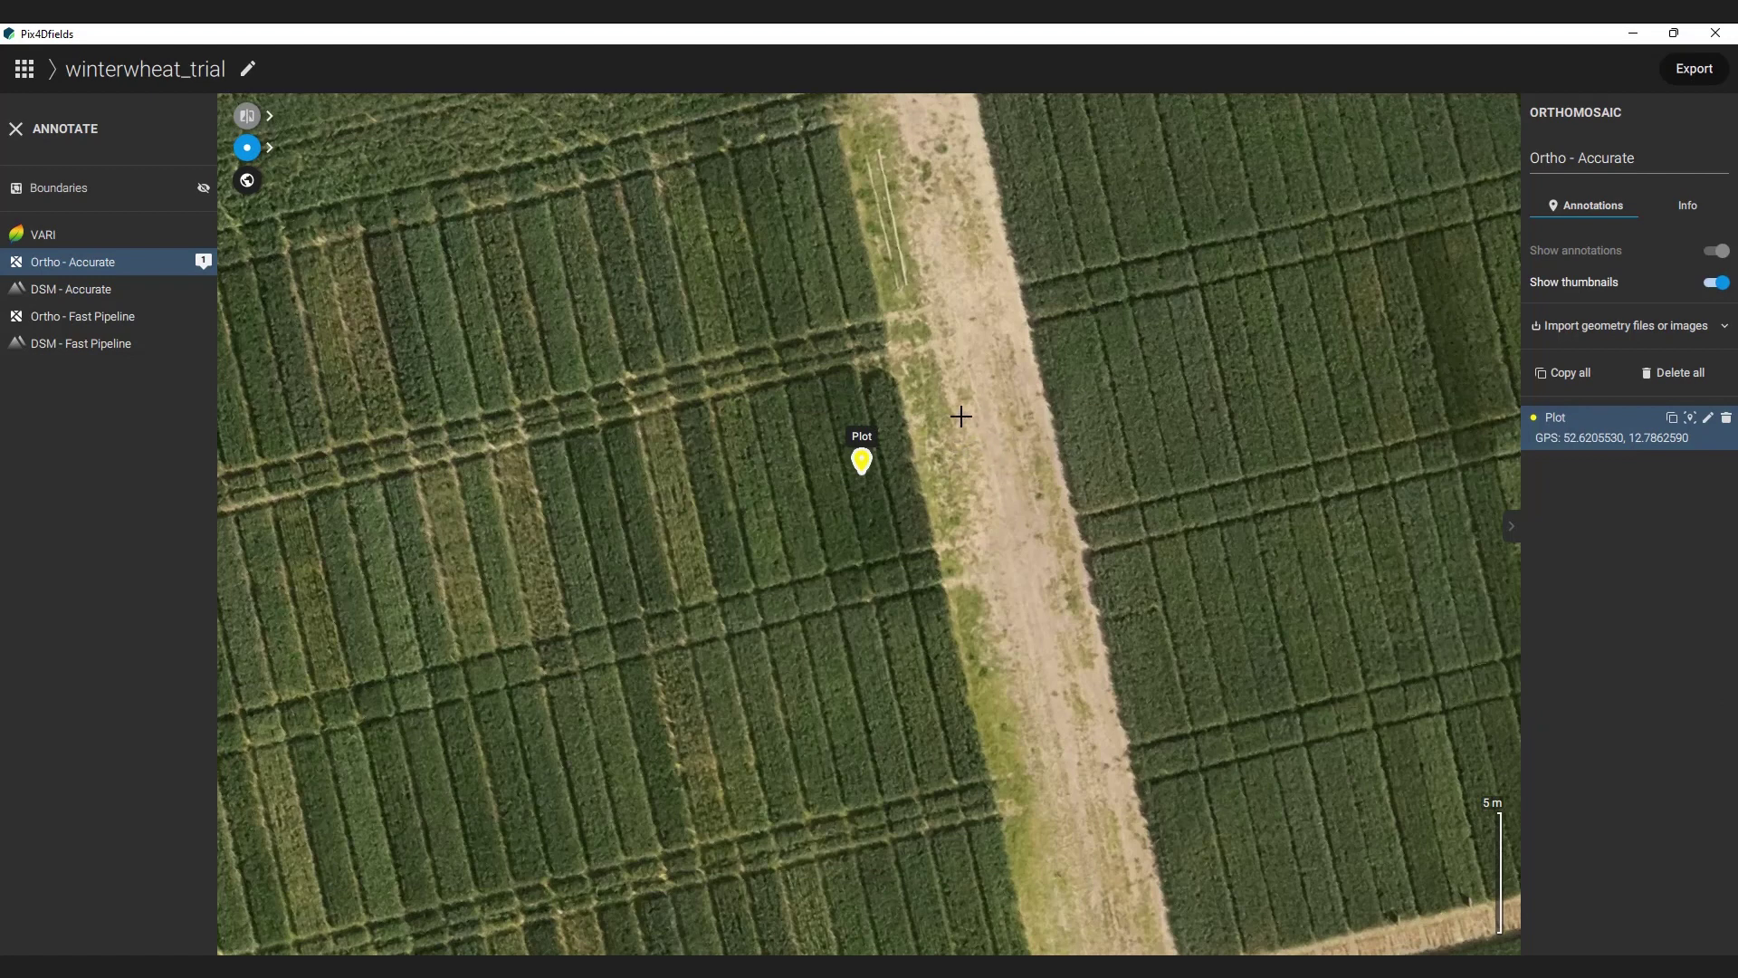
Add a second point annotation named 'Road' on the neighbouring field track
left_click(987, 441)
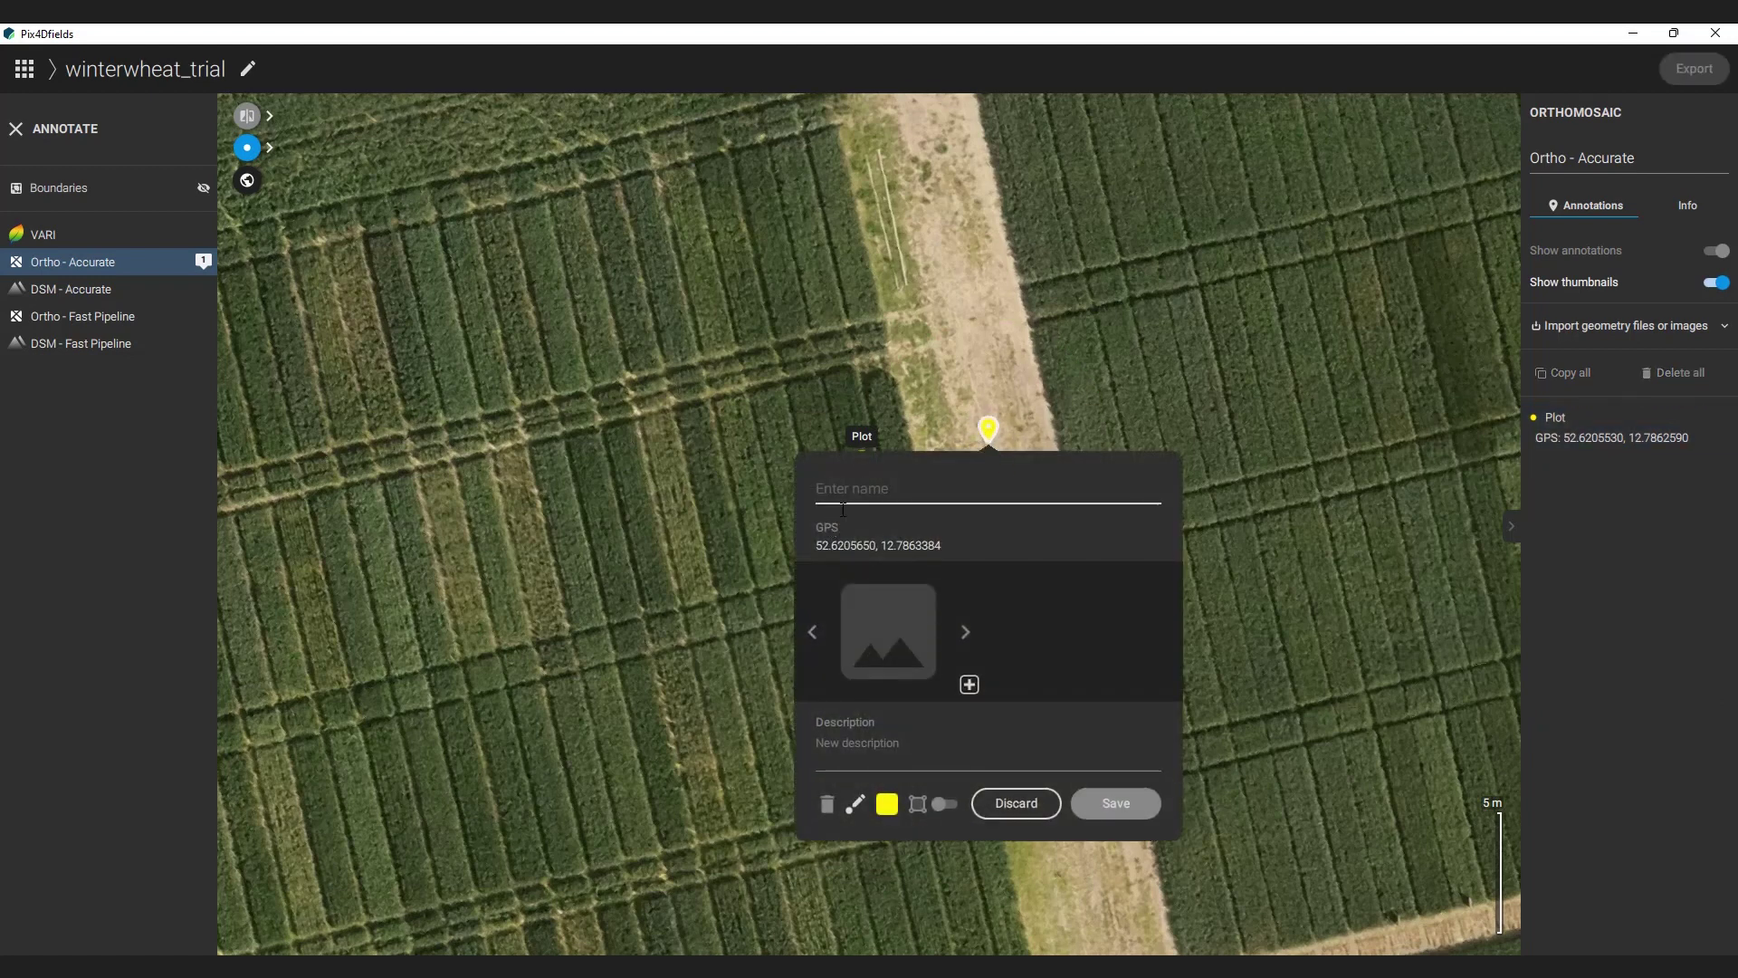
type("Road")
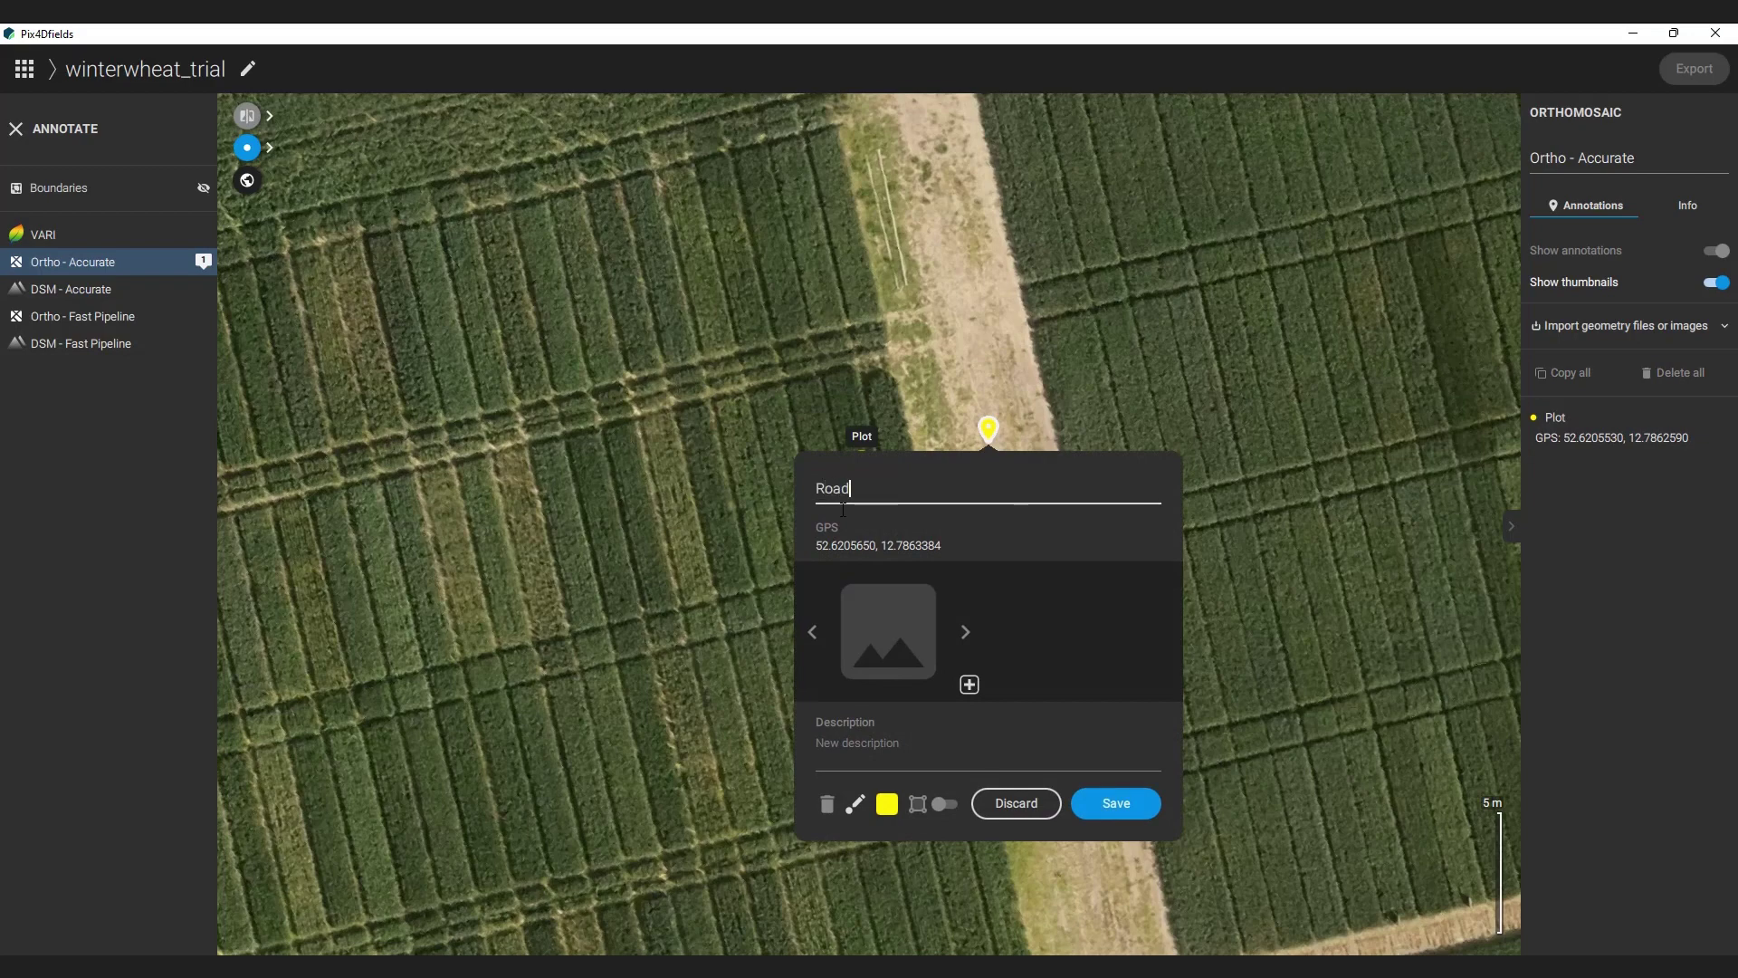
left_click(1110, 803)
scroll(906, 581, "down", 3)
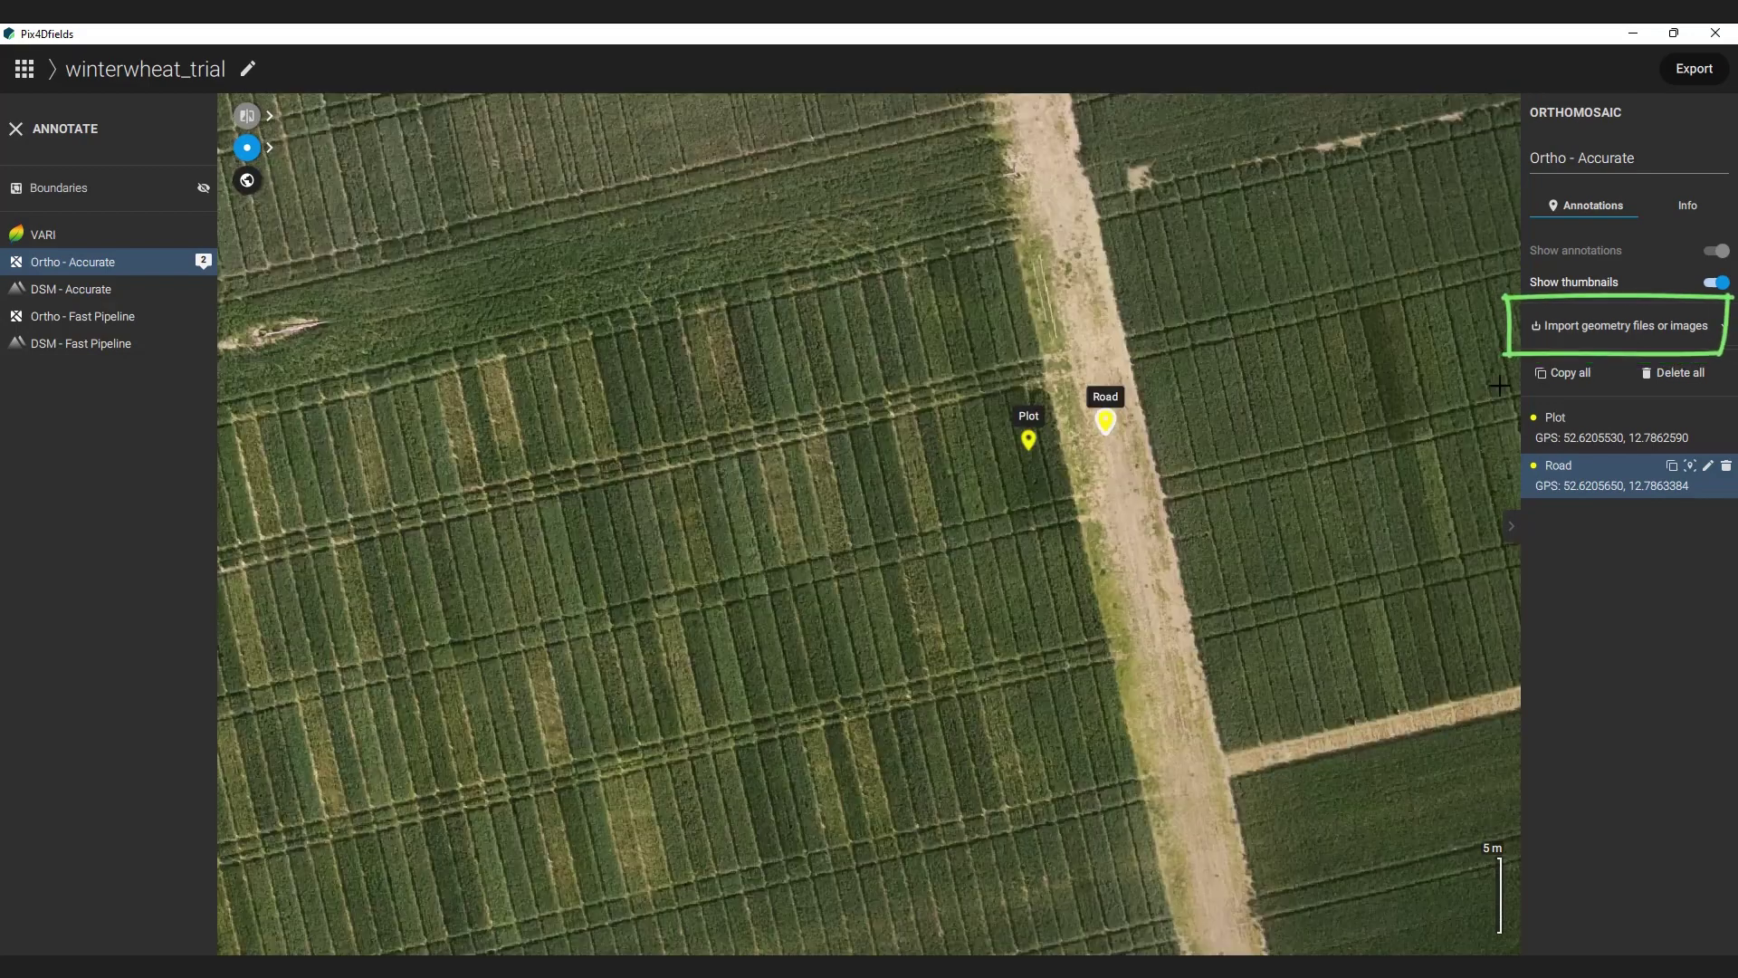
Import shapefiles/control.shp and colour the control plot polygons yellow
left_click(1709, 325)
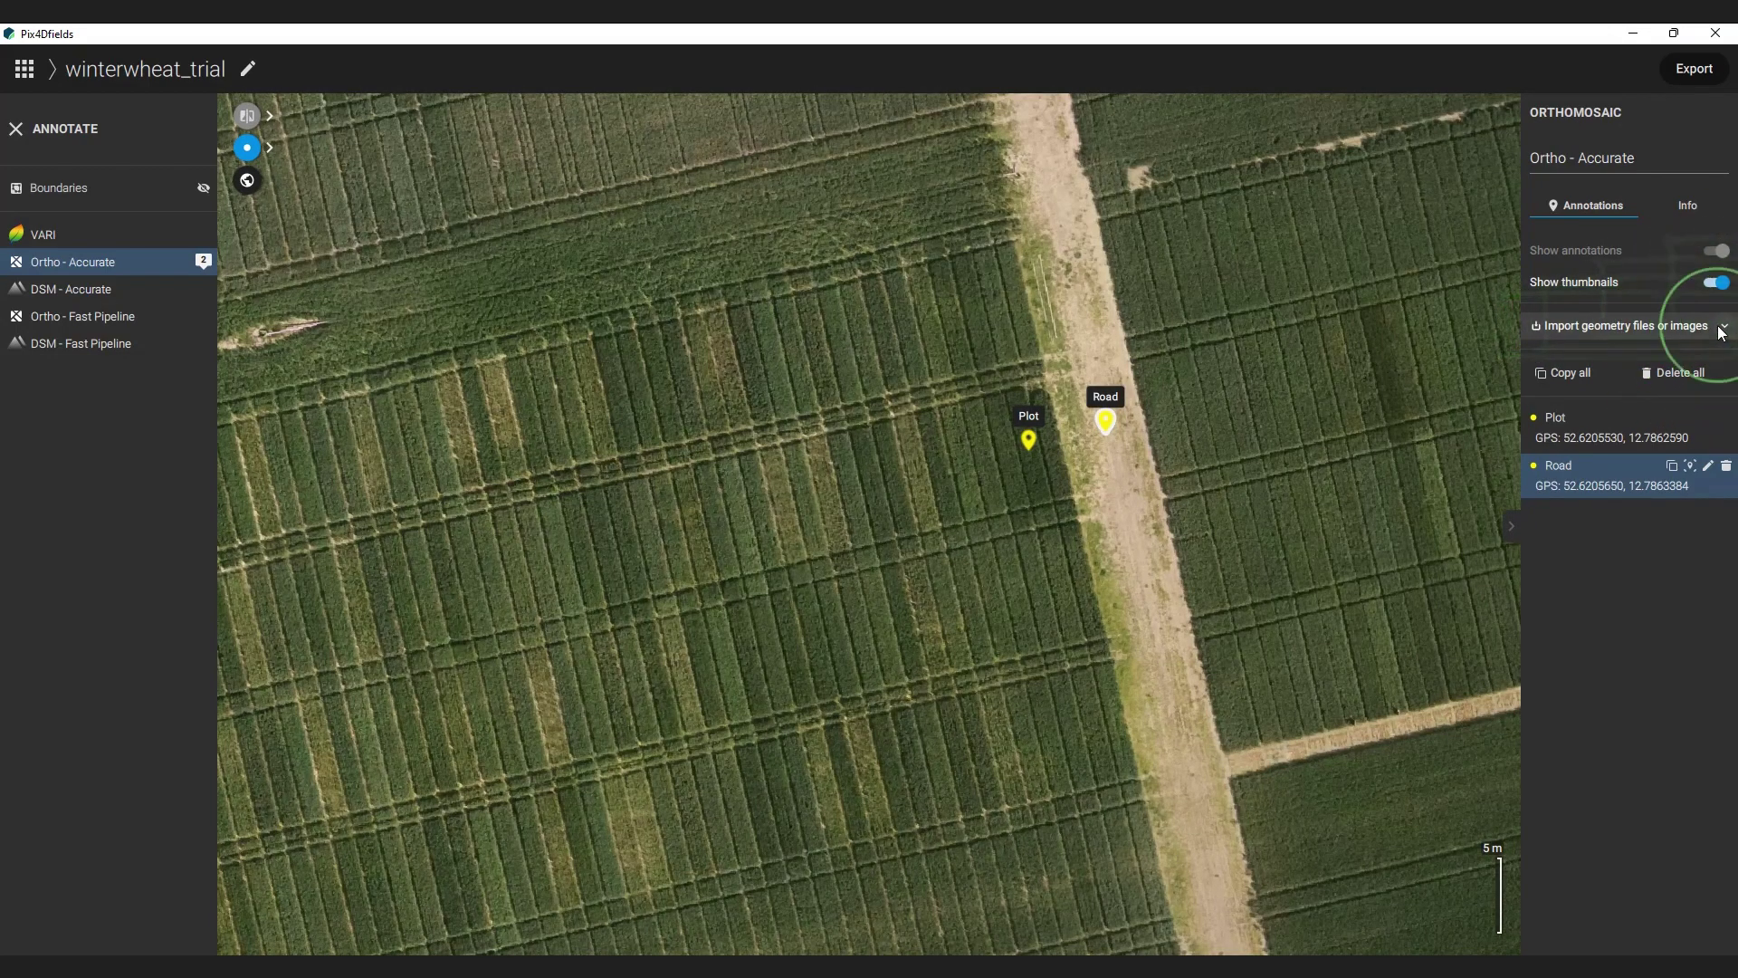
left_click(1621, 355)
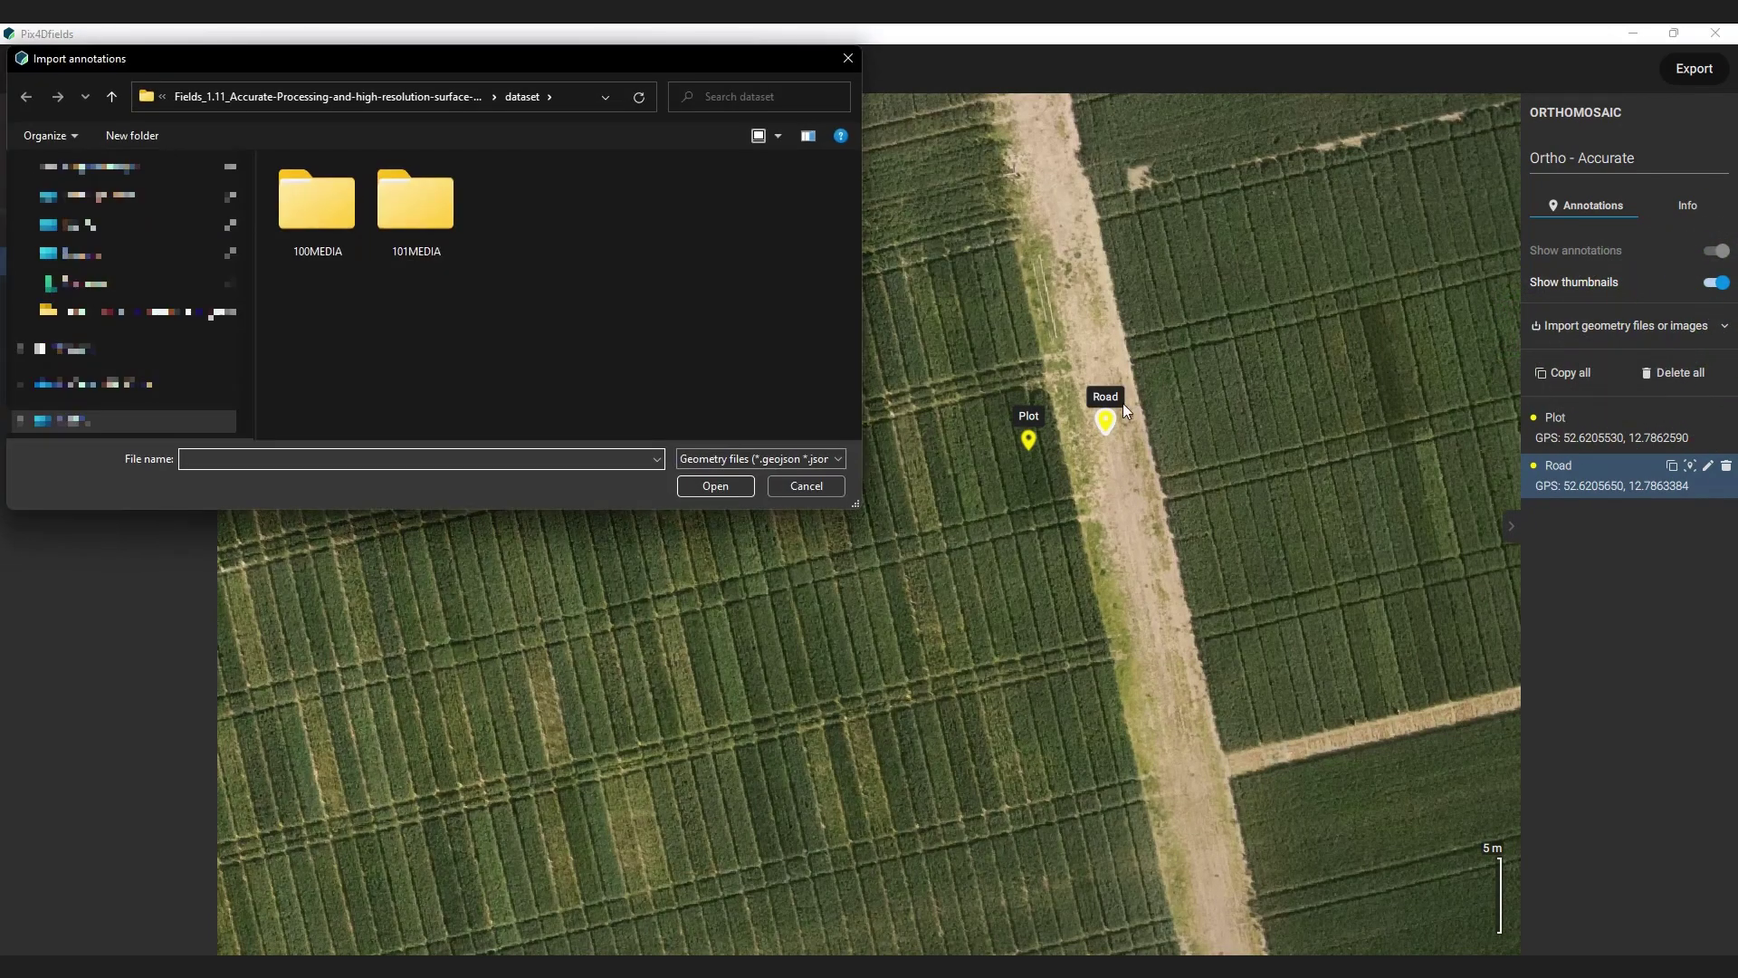
double_click(343, 221)
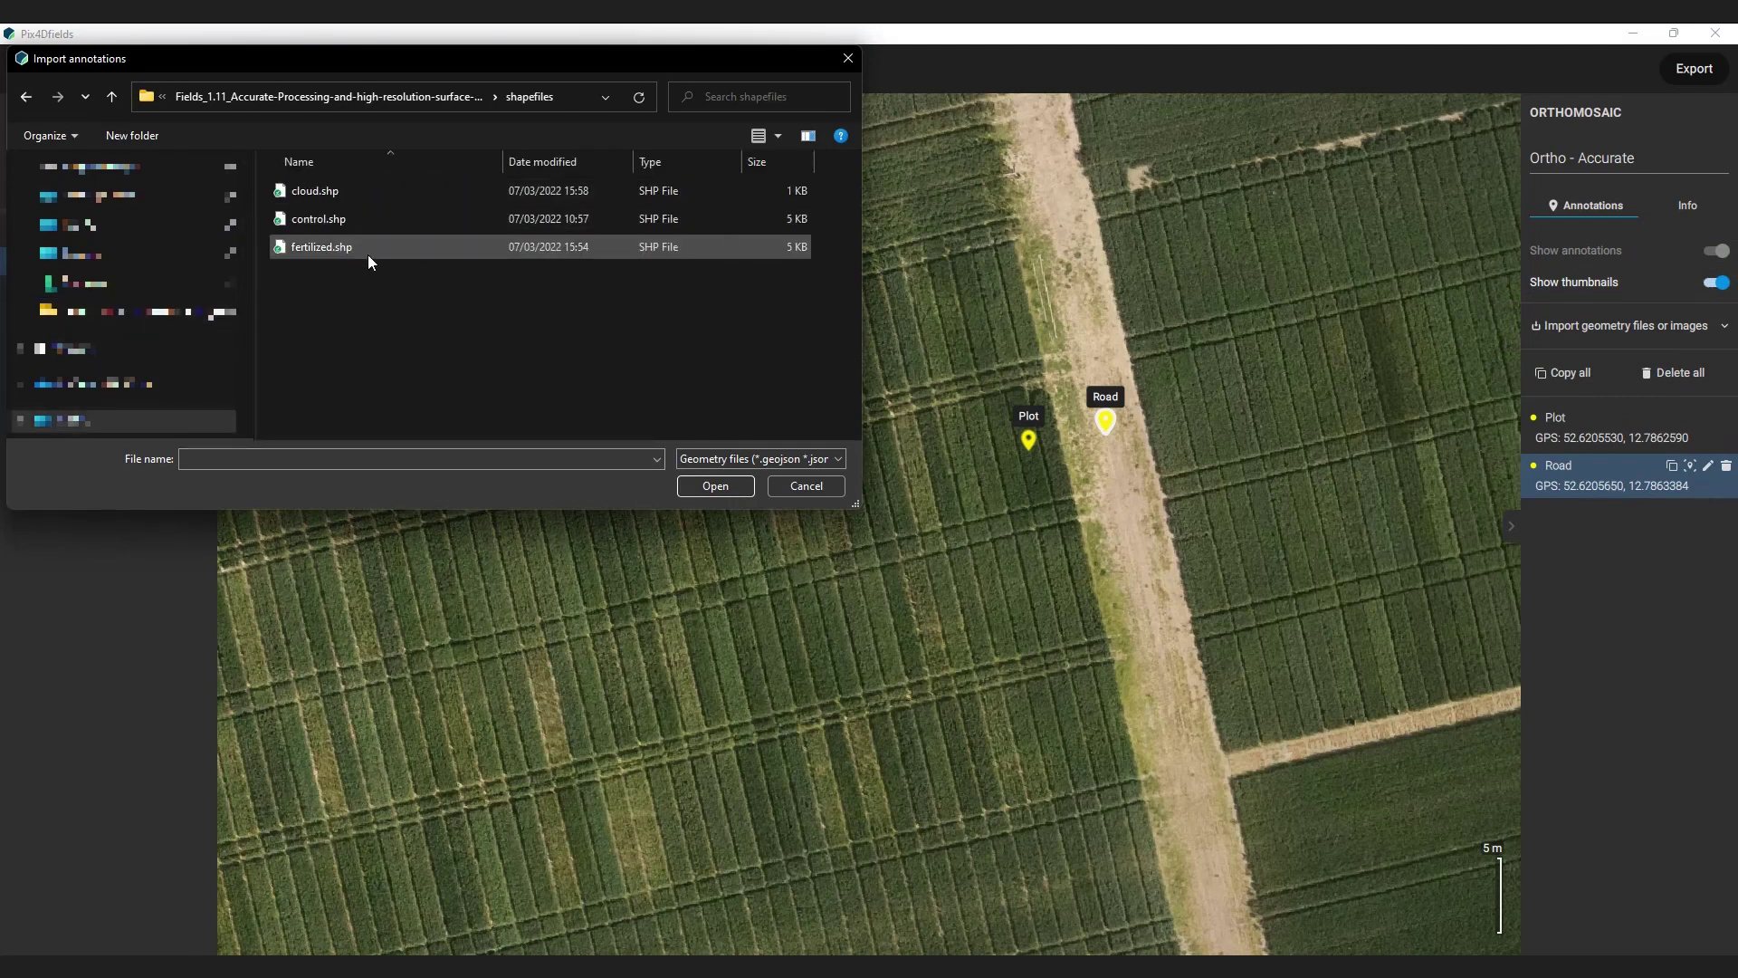
left_click(317, 226)
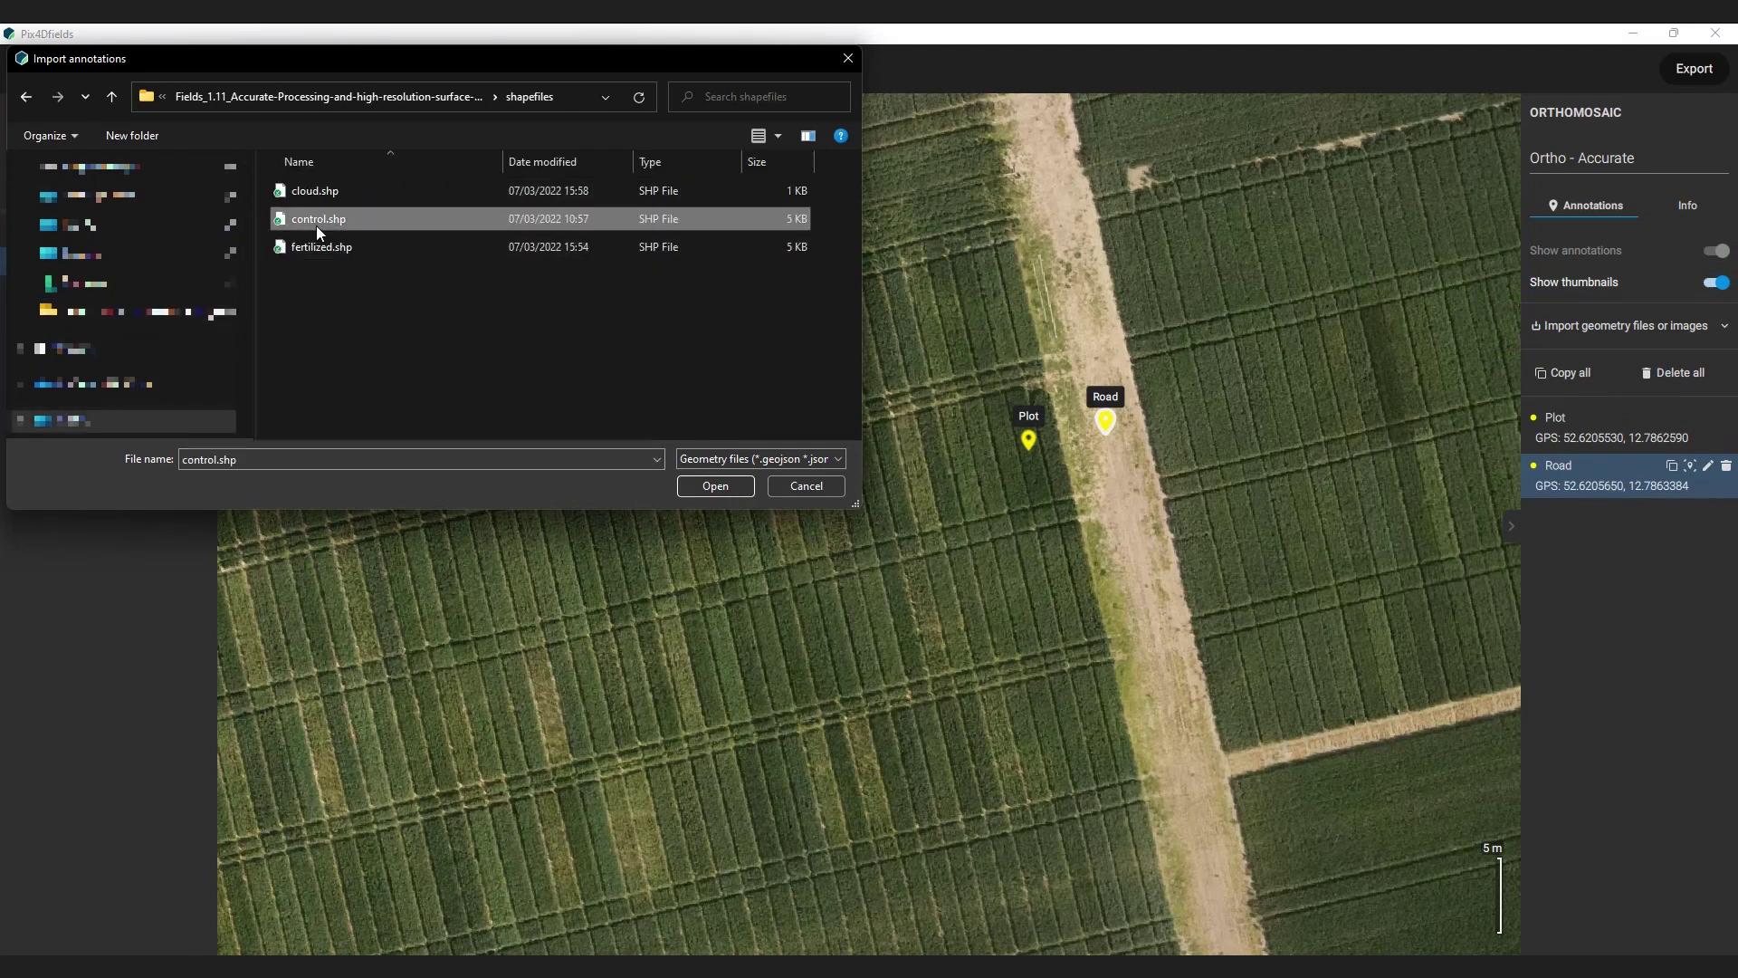
left_click(714, 485)
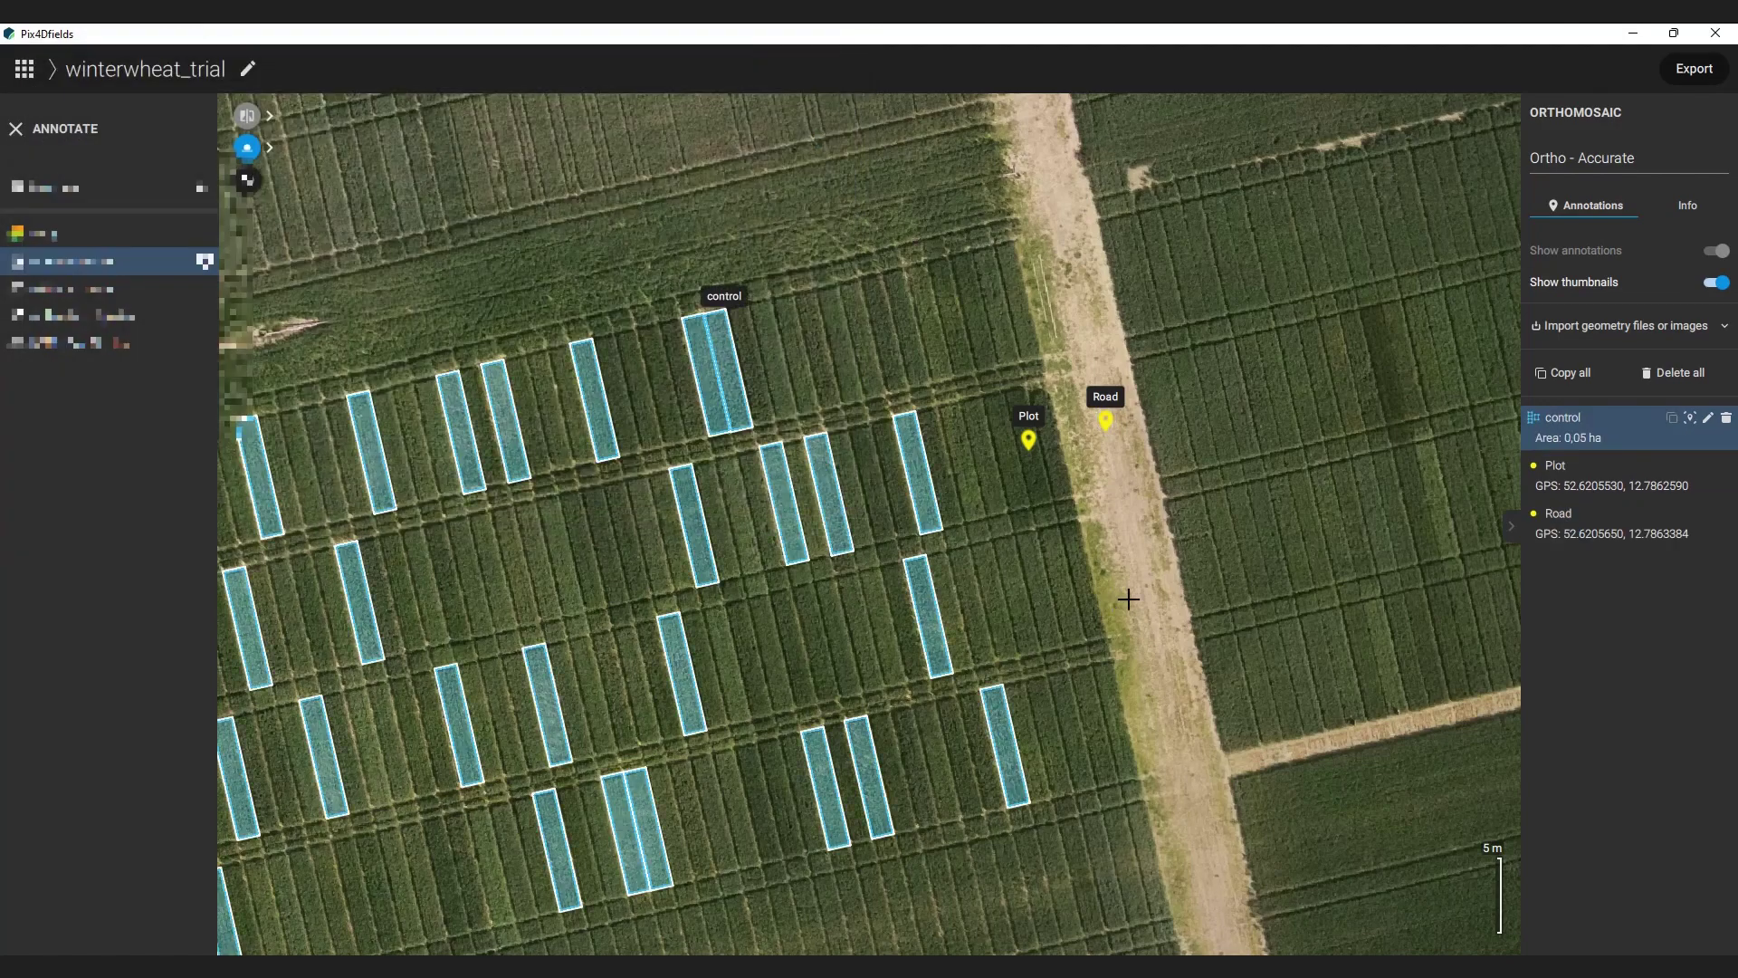
left_click(1599, 431)
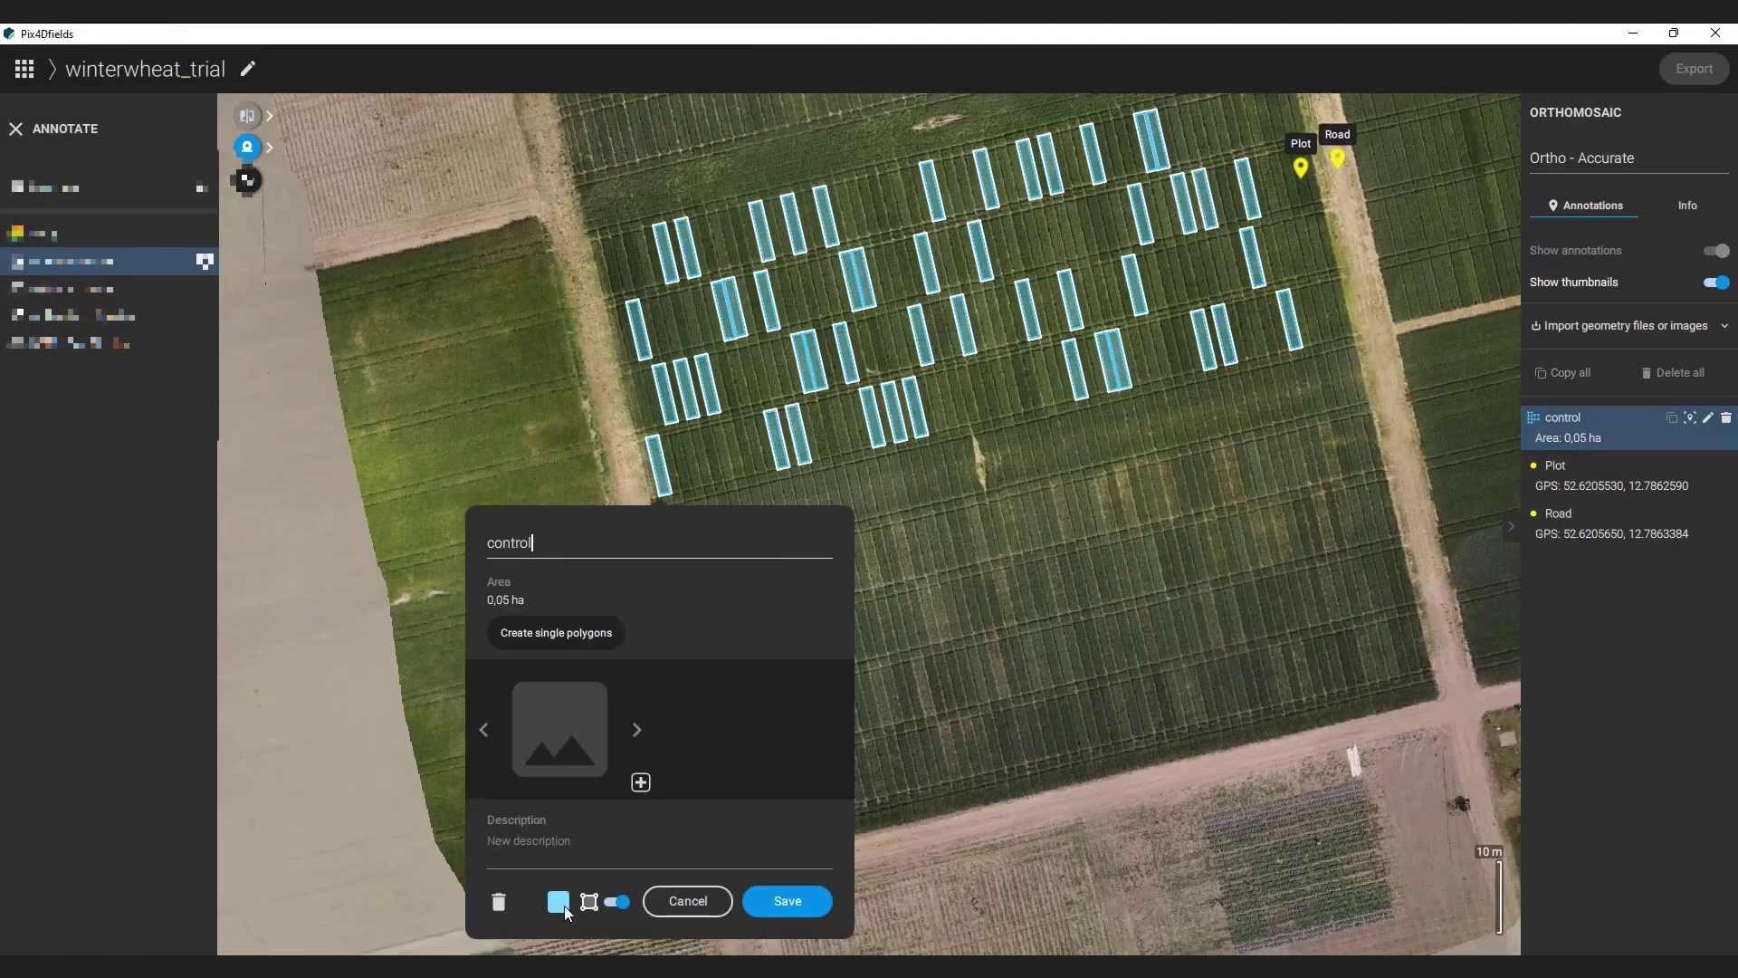
left_click(403, 902)
left_click(788, 900)
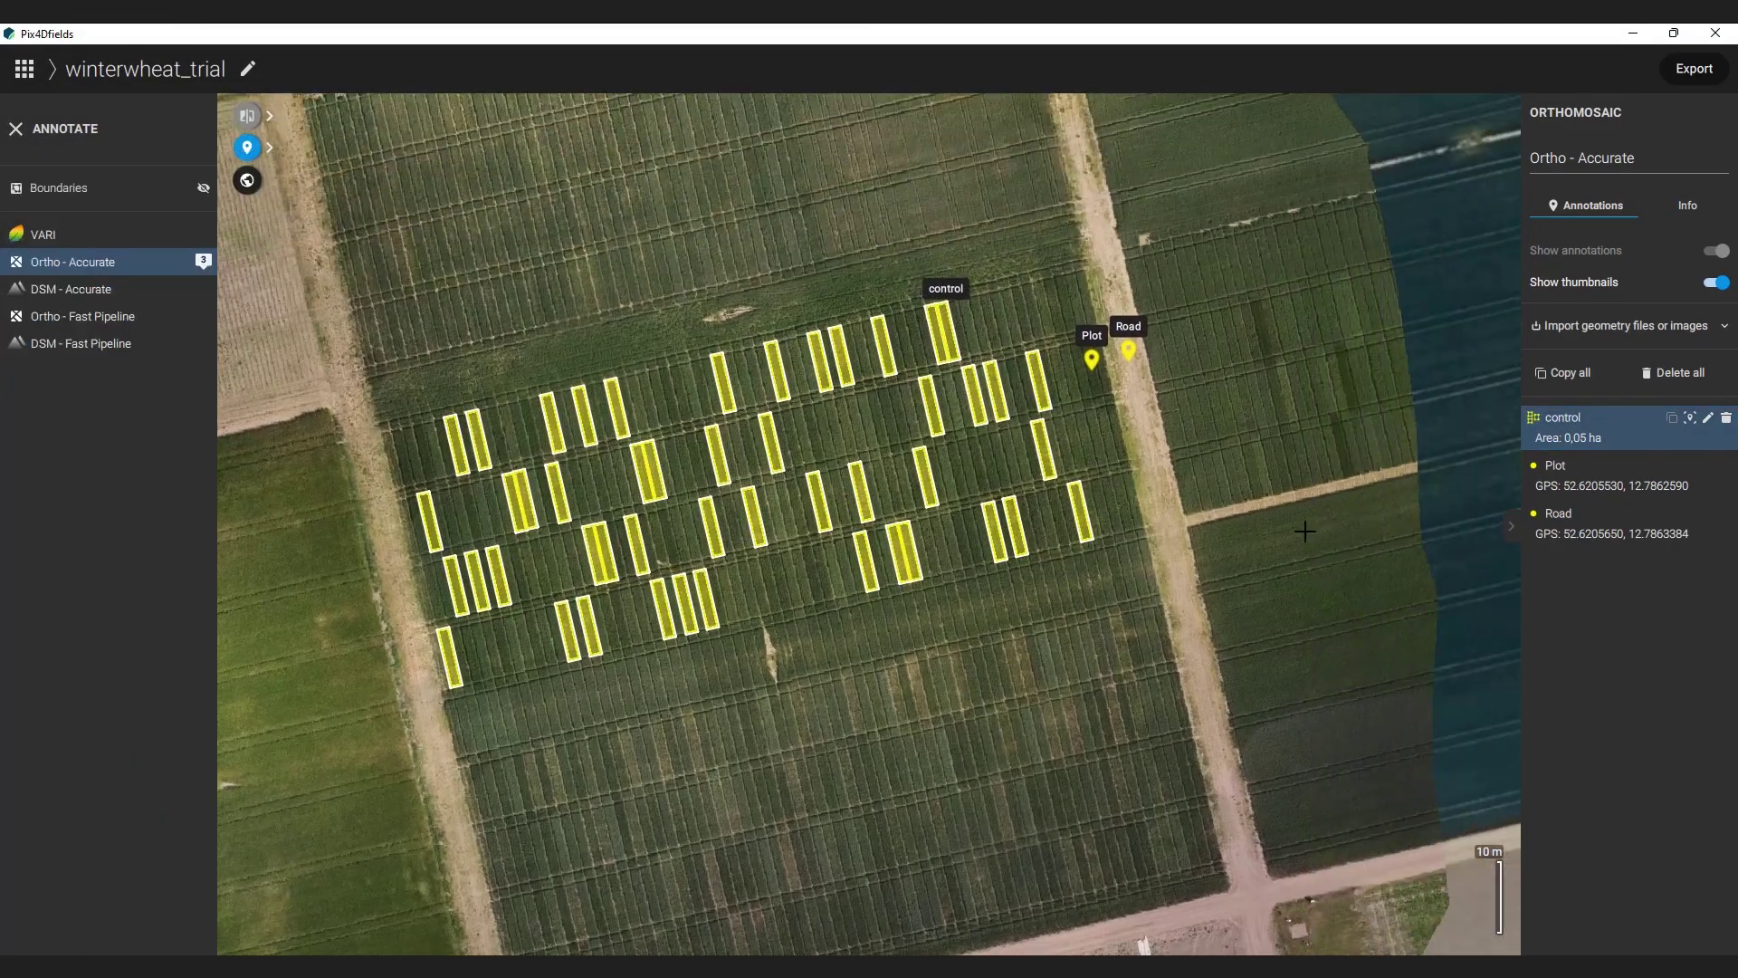
Import fertilized.shp as purple-outlined fertilized plot polygons
left_click(1627, 325)
left_click(1630, 356)
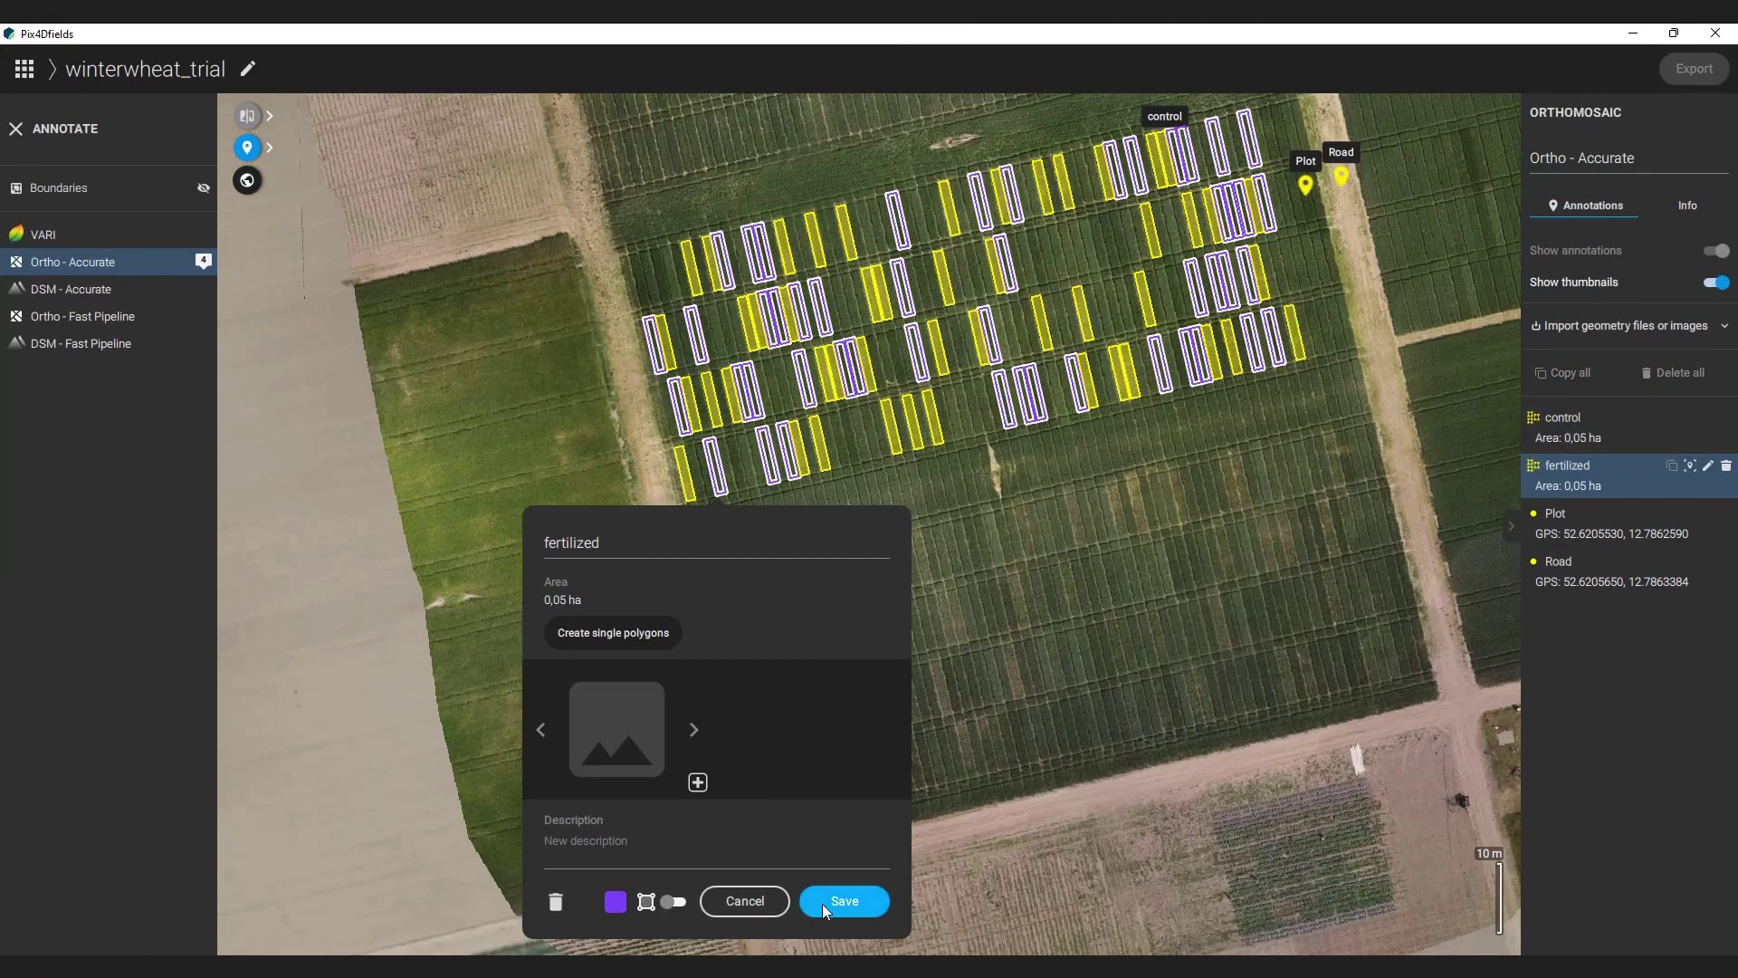
left_click(822, 904)
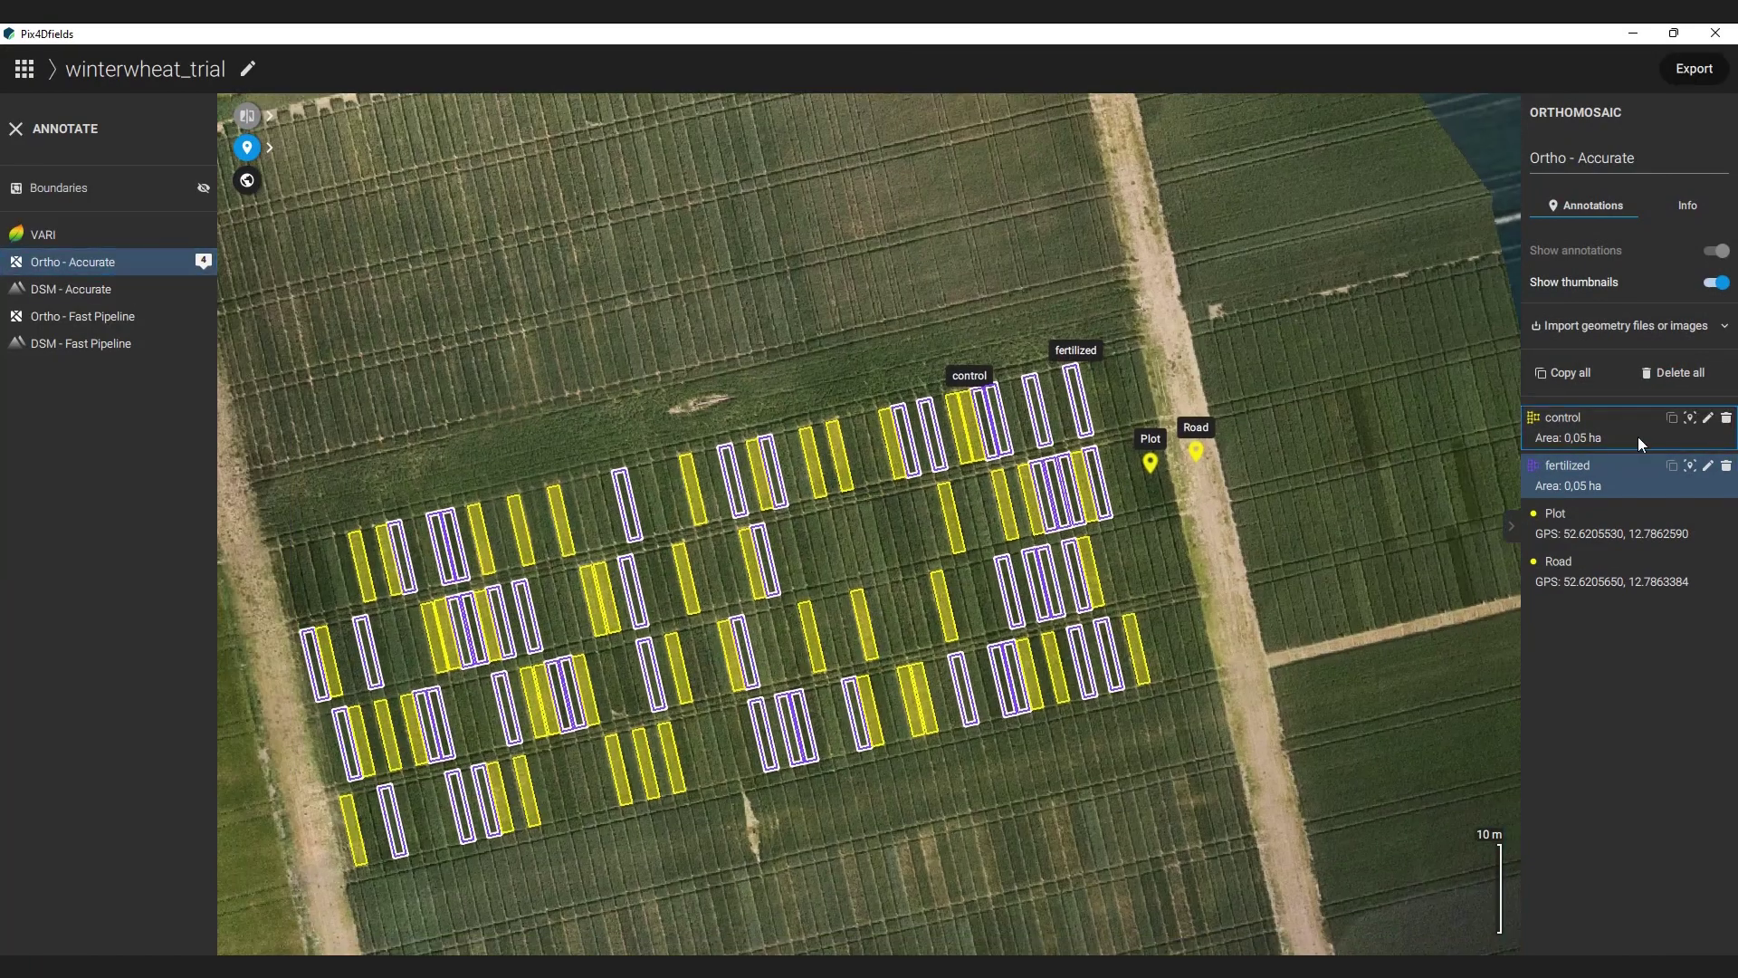
Duplicate all annotations onto DSM - Accurate and view that layer's plot heights
left_click(1560, 376)
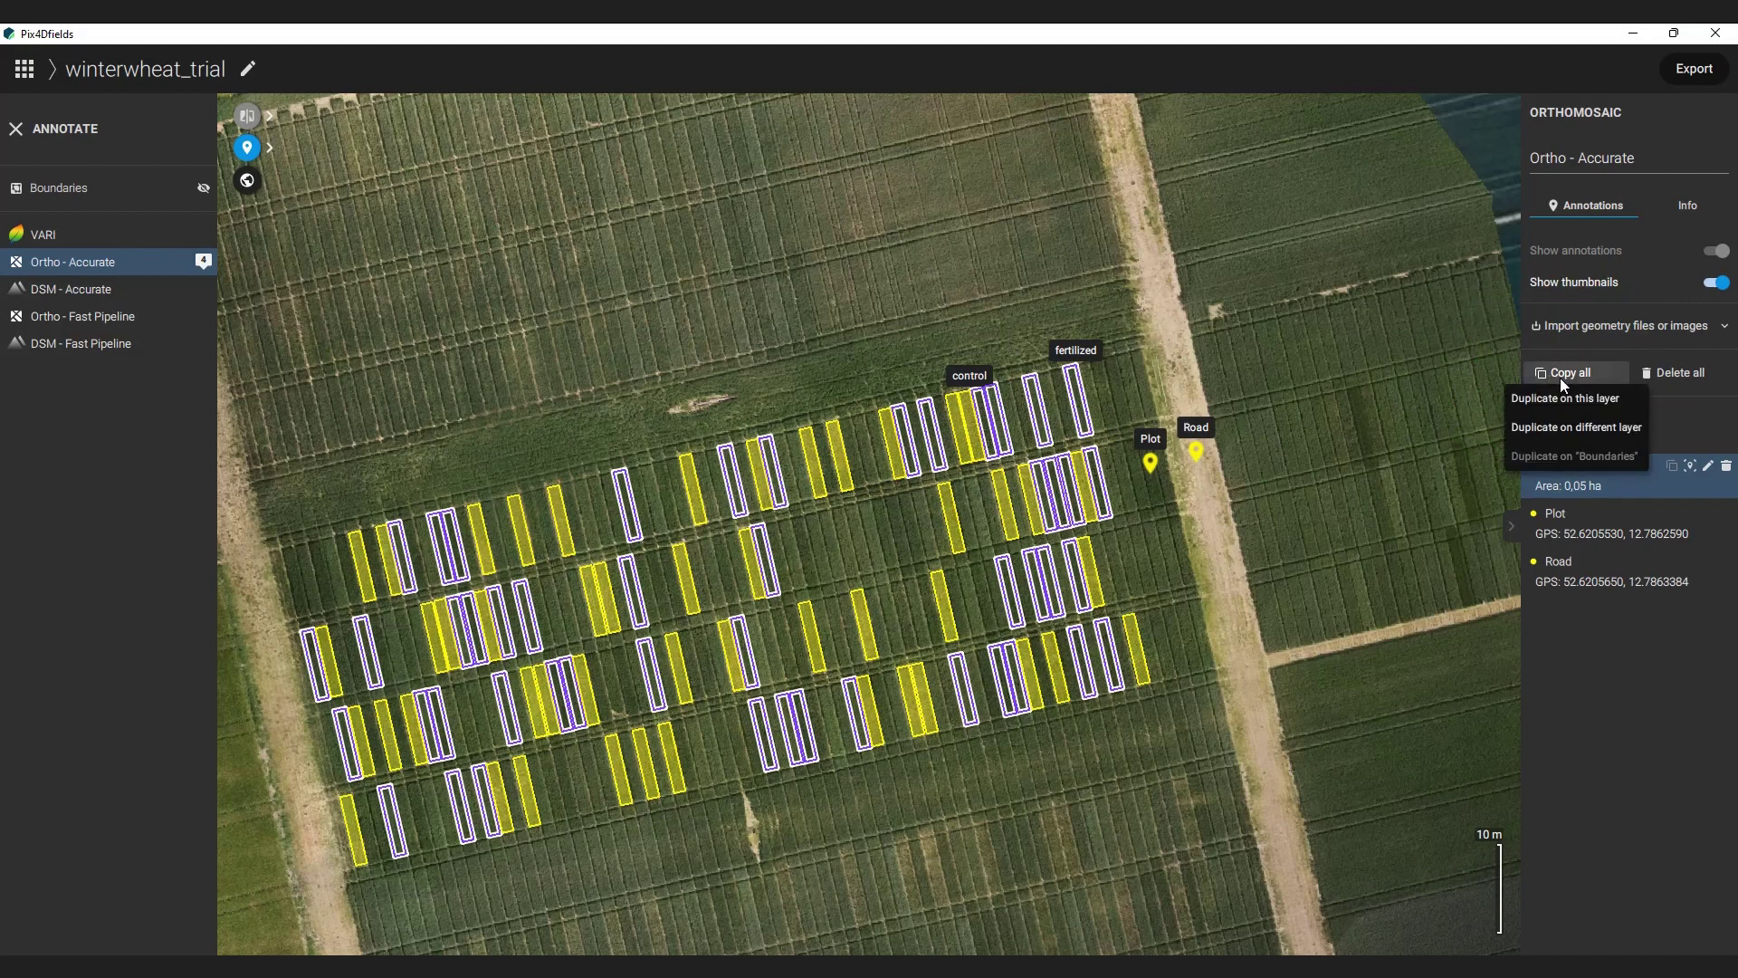
left_click(1561, 425)
left_click(698, 422)
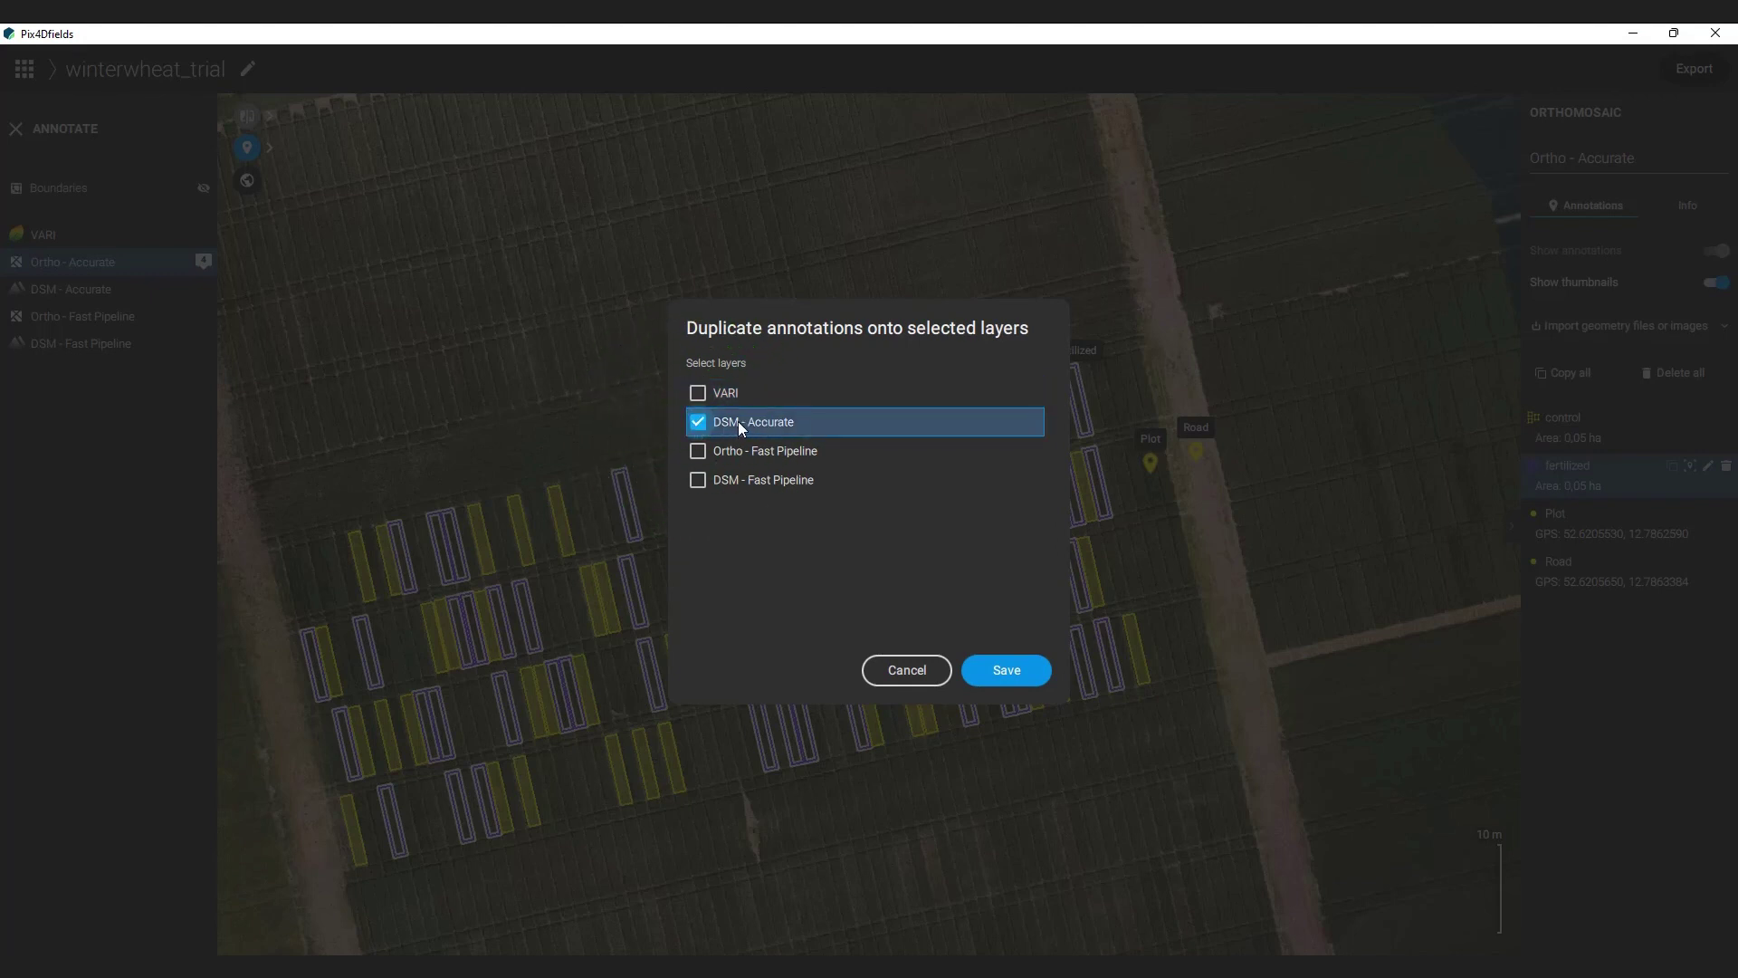
left_click(1008, 670)
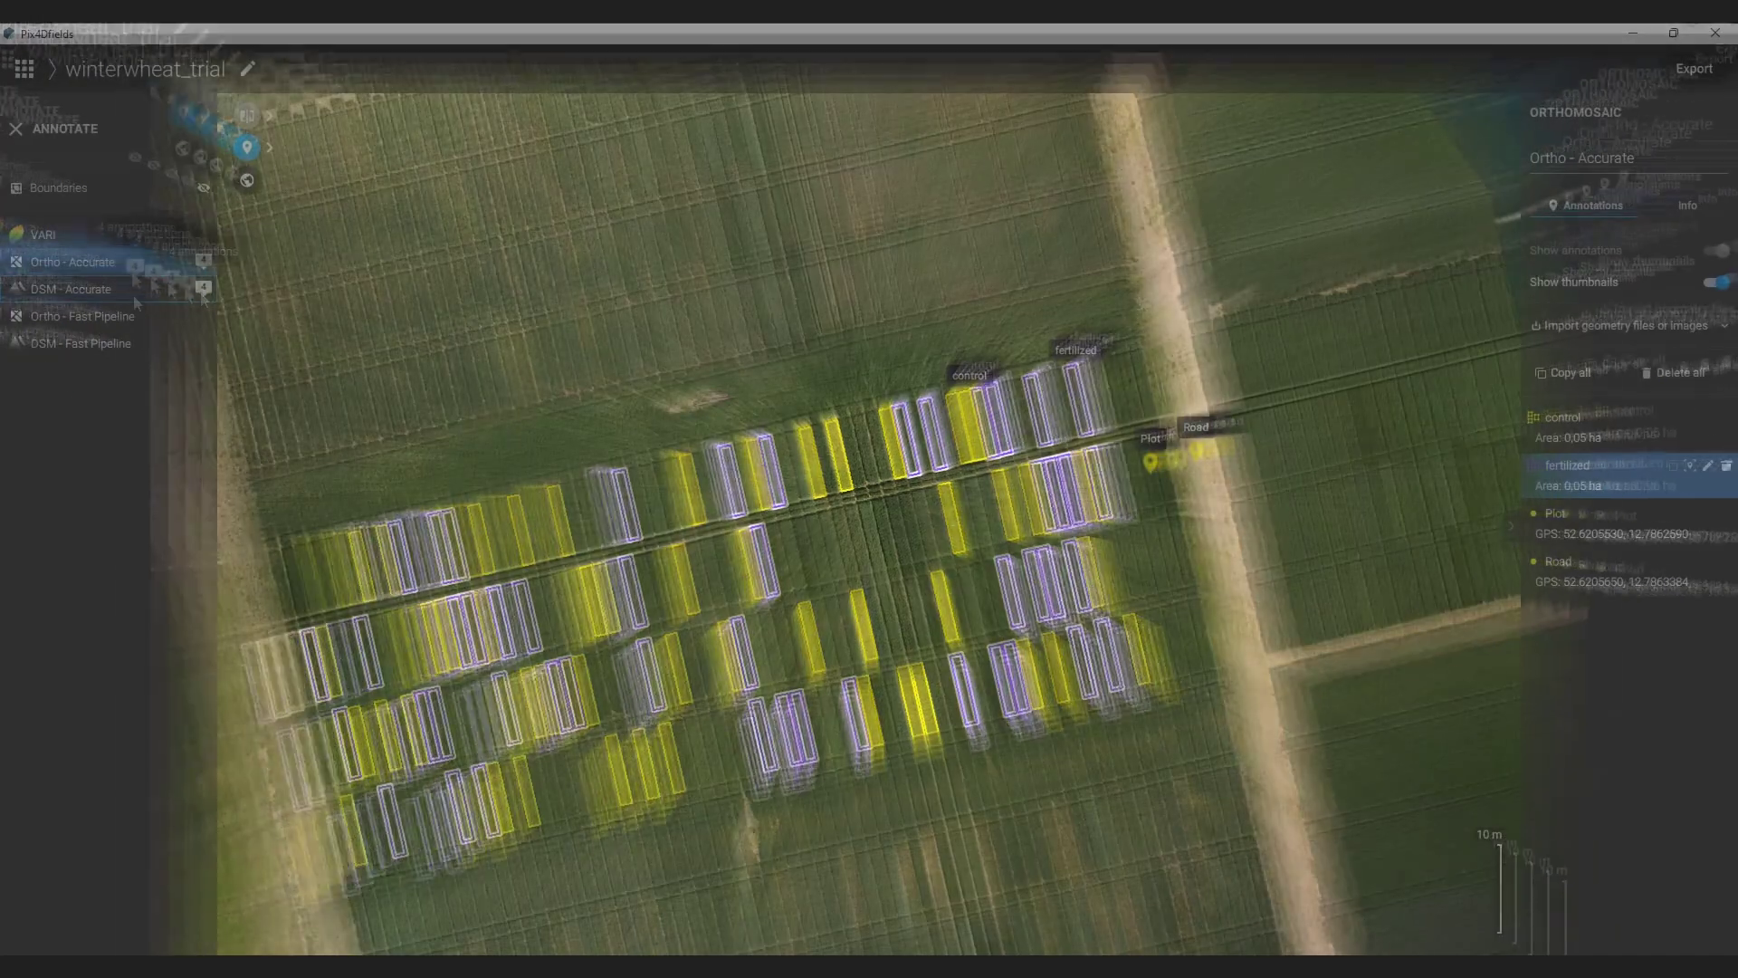
left_click(132, 295)
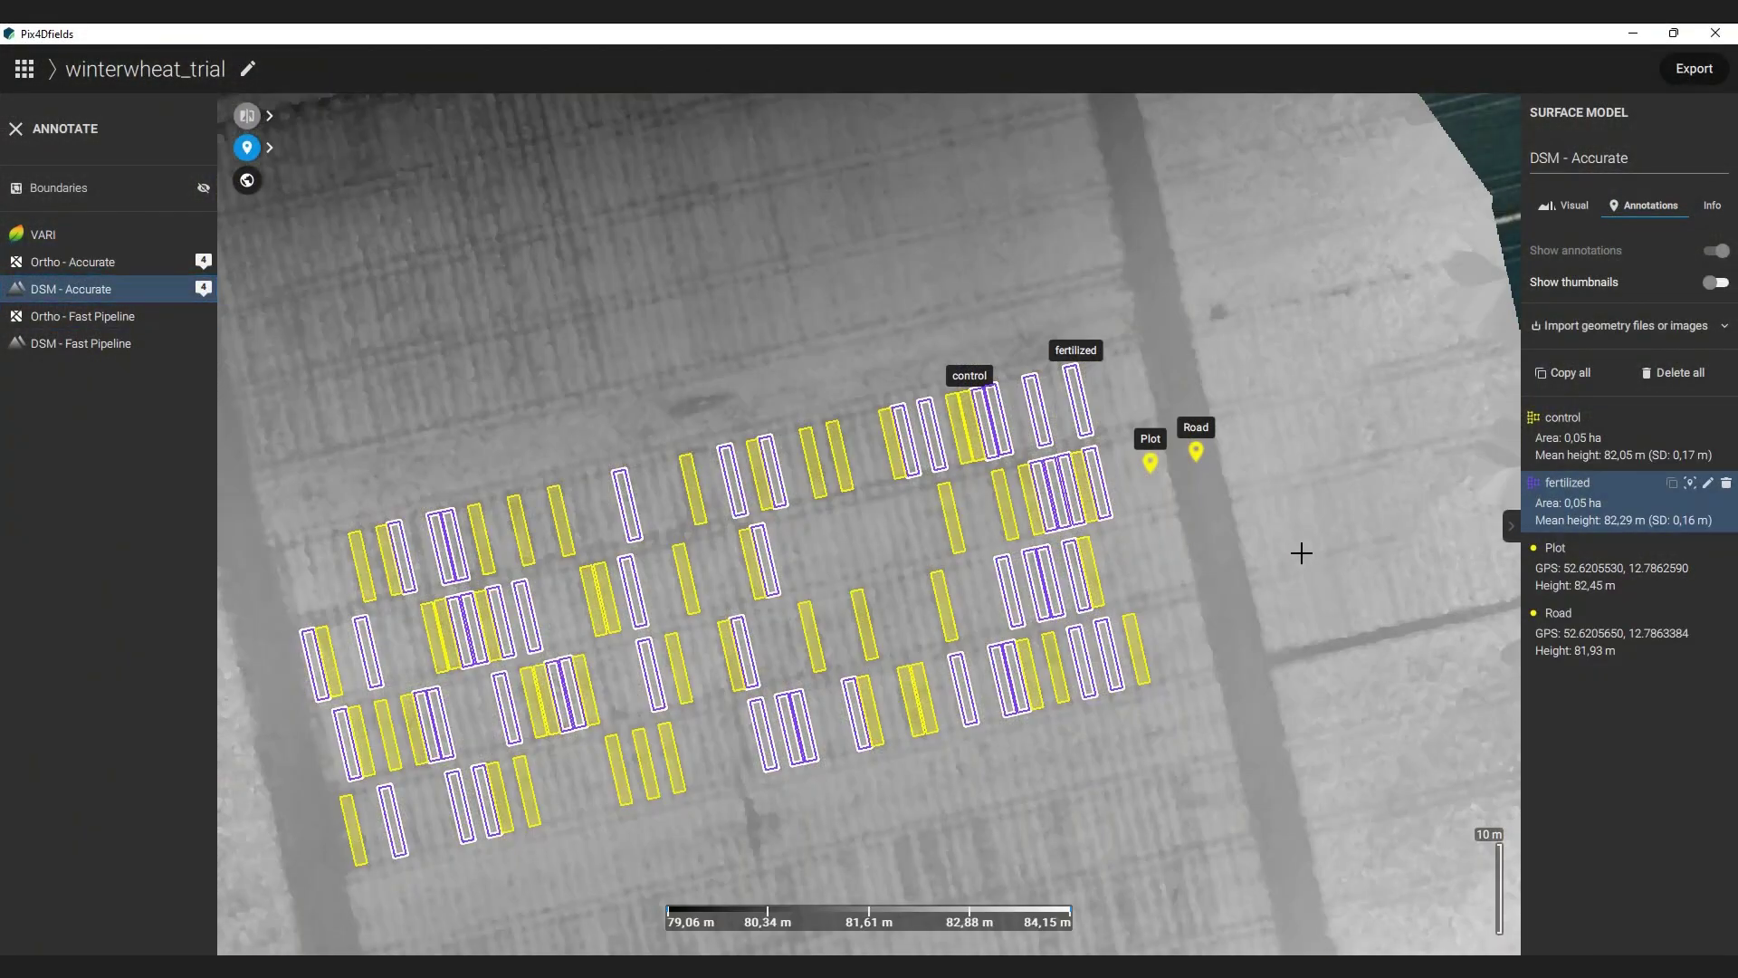